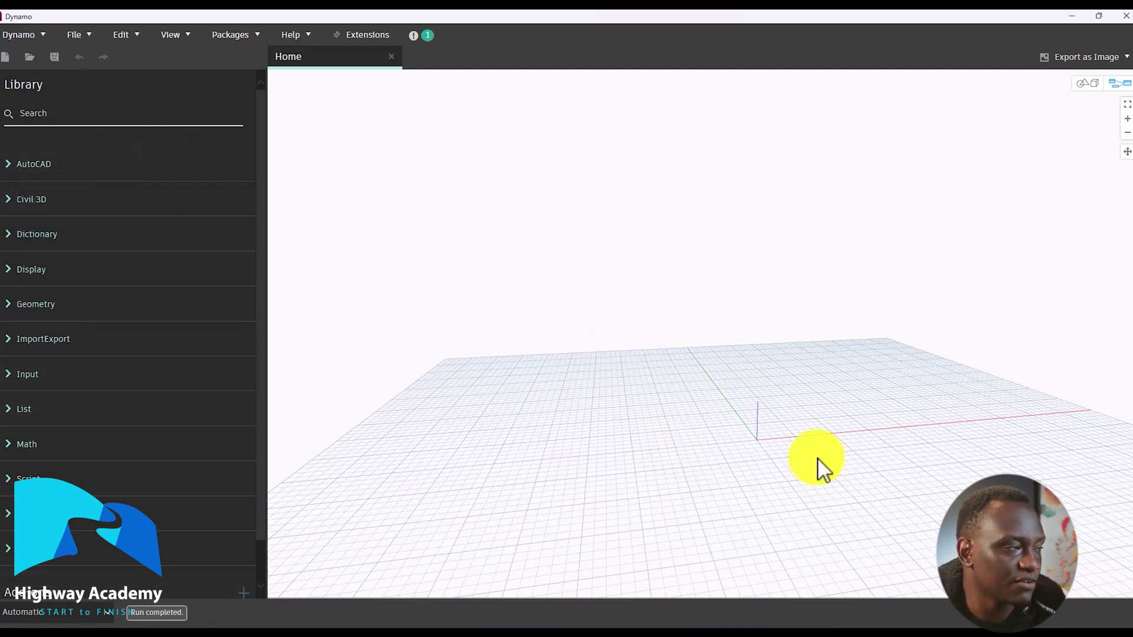
# Step: Open the Dynamo application menu in the menu bar
pyautogui.click(34, 36)
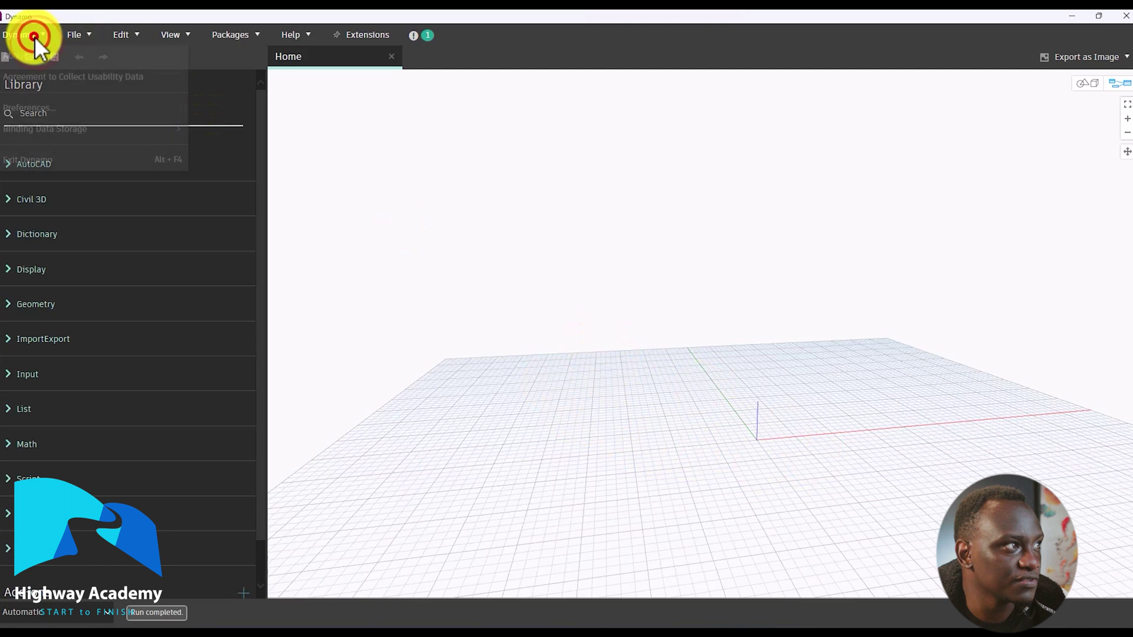
# Step: In Preferences, expand Geometry Scaling and compare the Small, Medium, Large and Extra large ranges
pyautogui.click(43, 112)
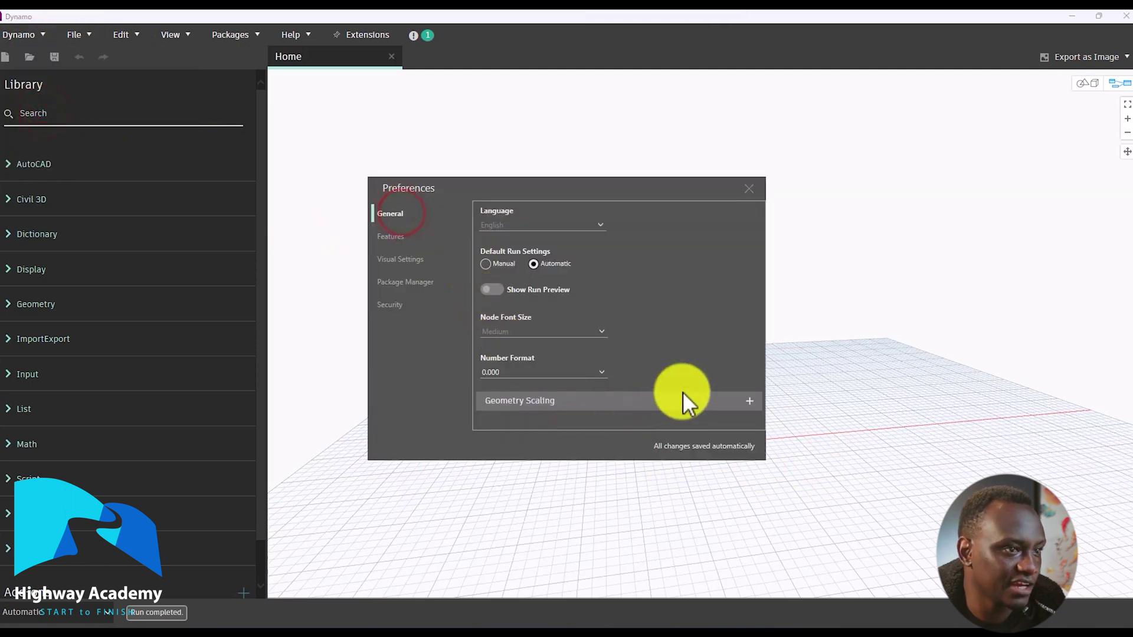
pyautogui.click(750, 400)
pyautogui.scroll(-2, 568, 341)
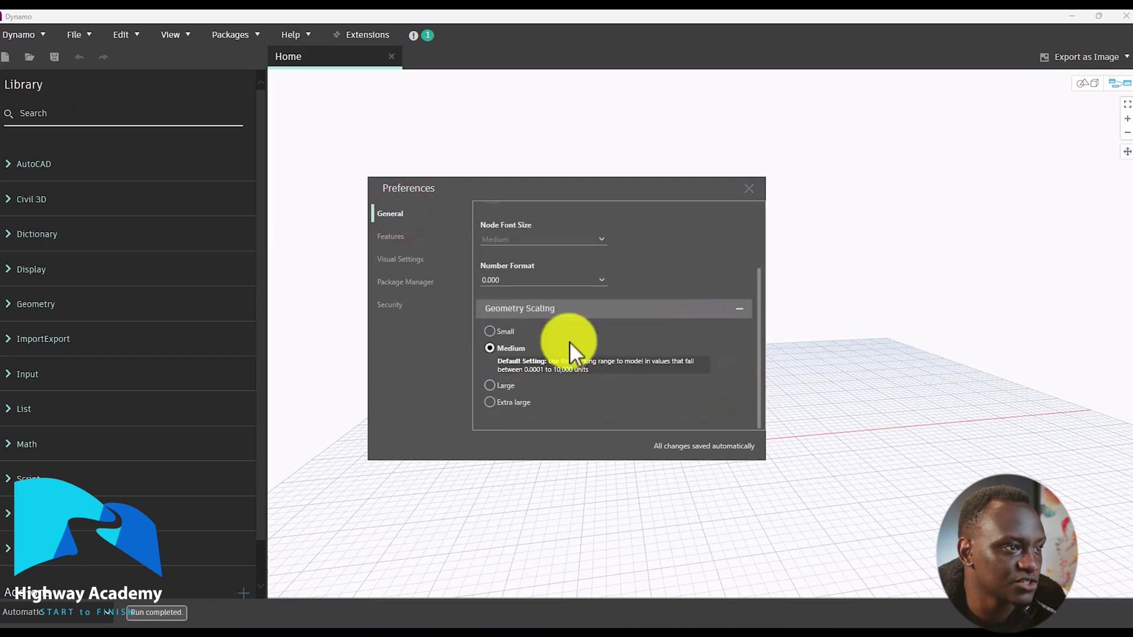
pyautogui.click(490, 333)
pyautogui.click(493, 365)
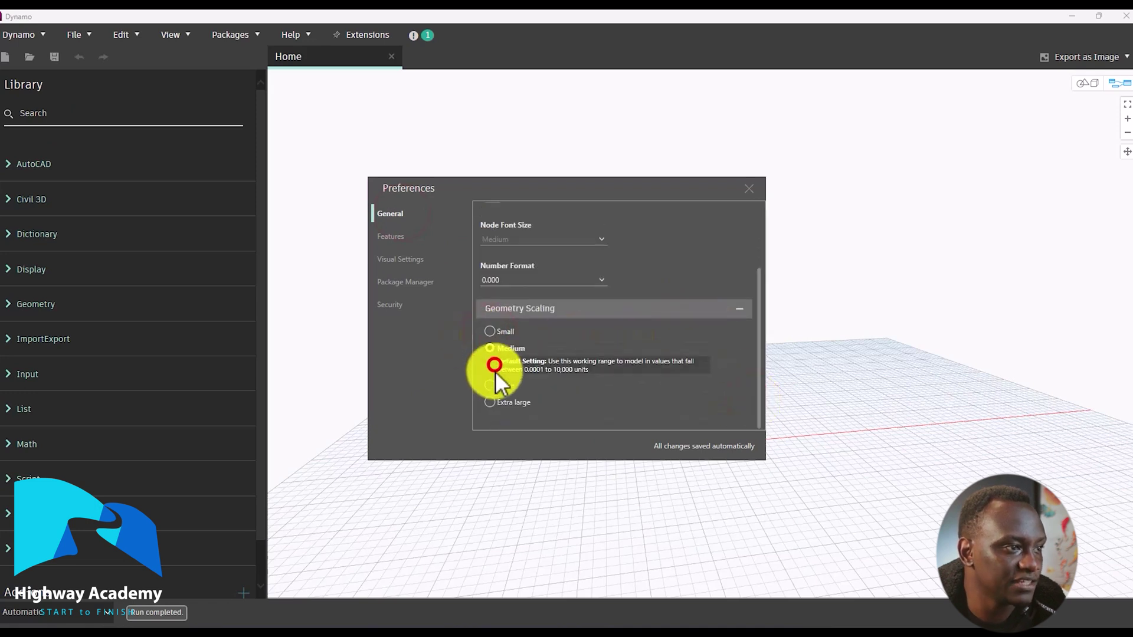
pyautogui.click(494, 384)
pyautogui.click(492, 402)
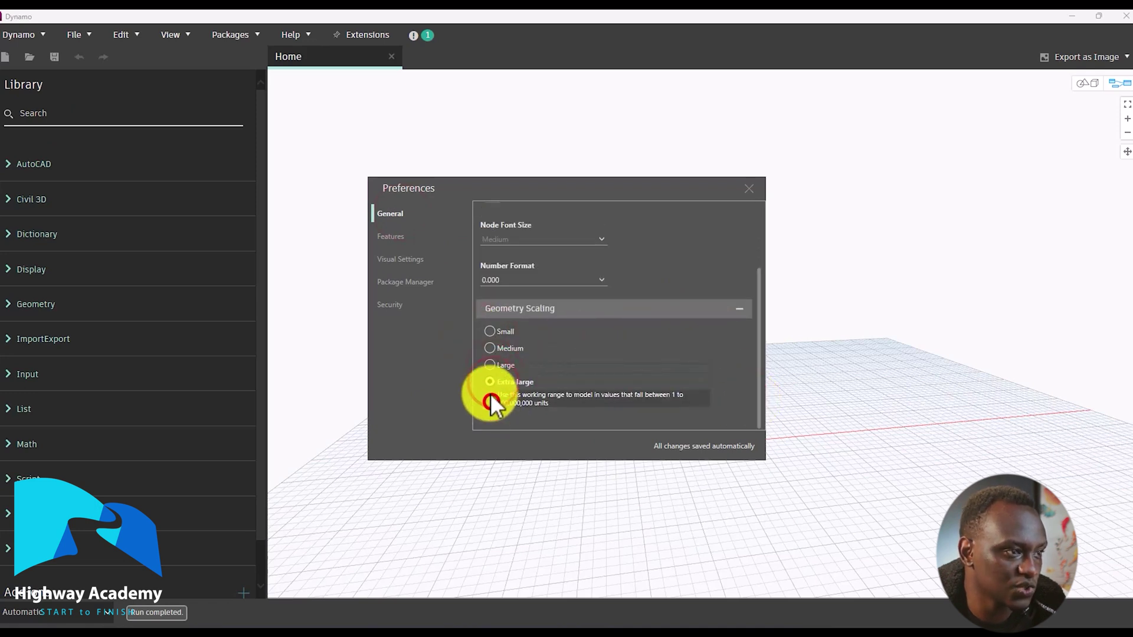
# Step: Set Geometry Scaling to Large and close the Preferences dialog
pyautogui.click(490, 331)
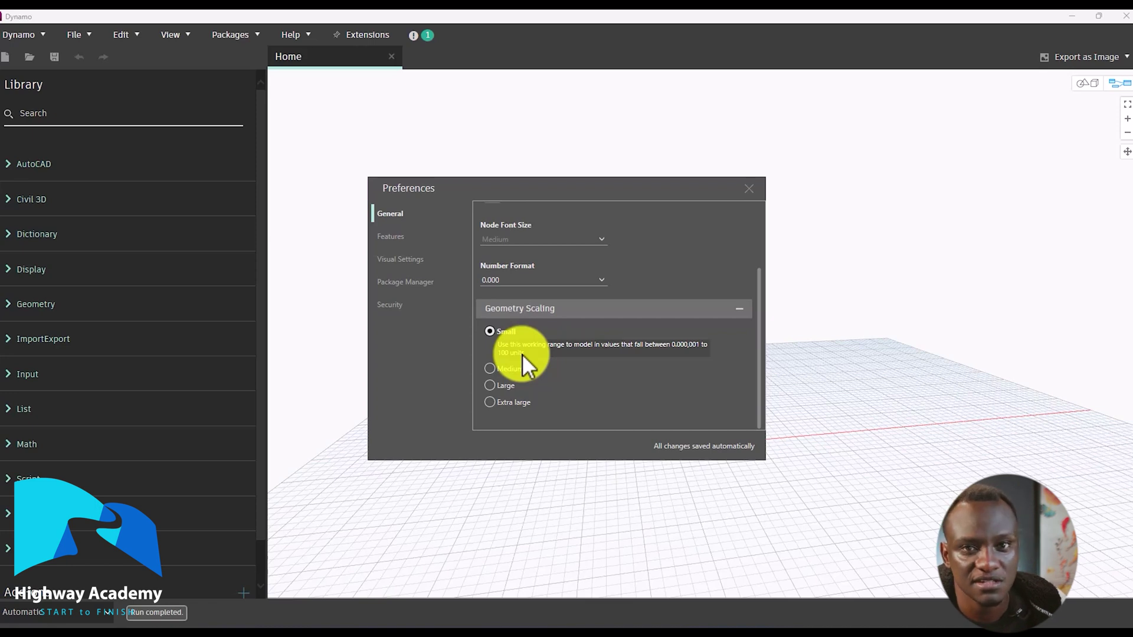
pyautogui.click(488, 367)
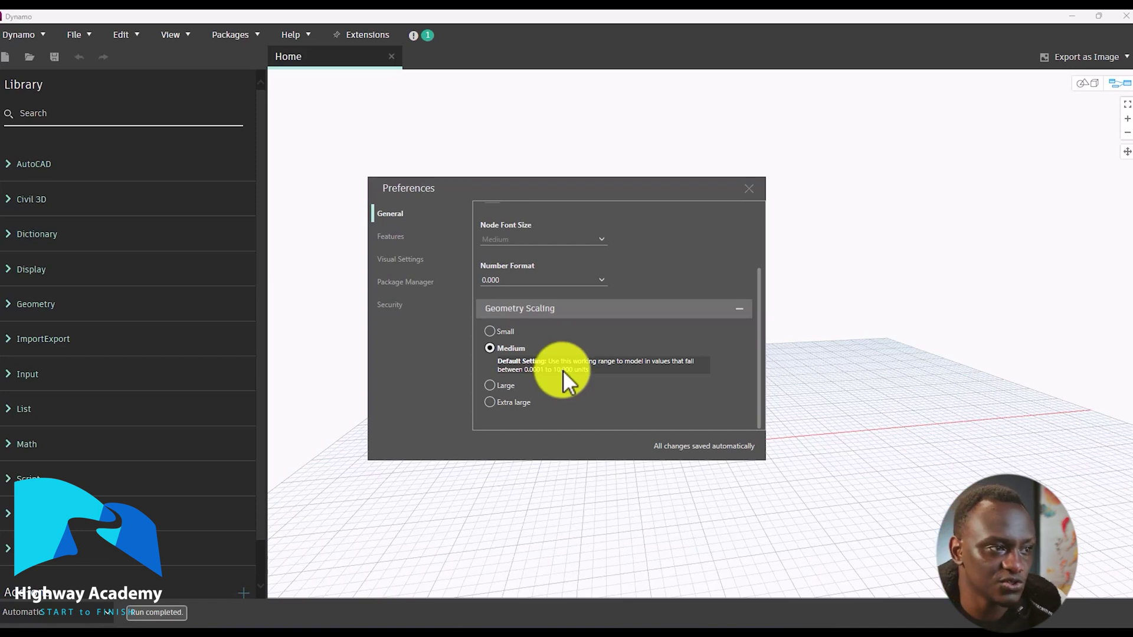
pyautogui.click(493, 384)
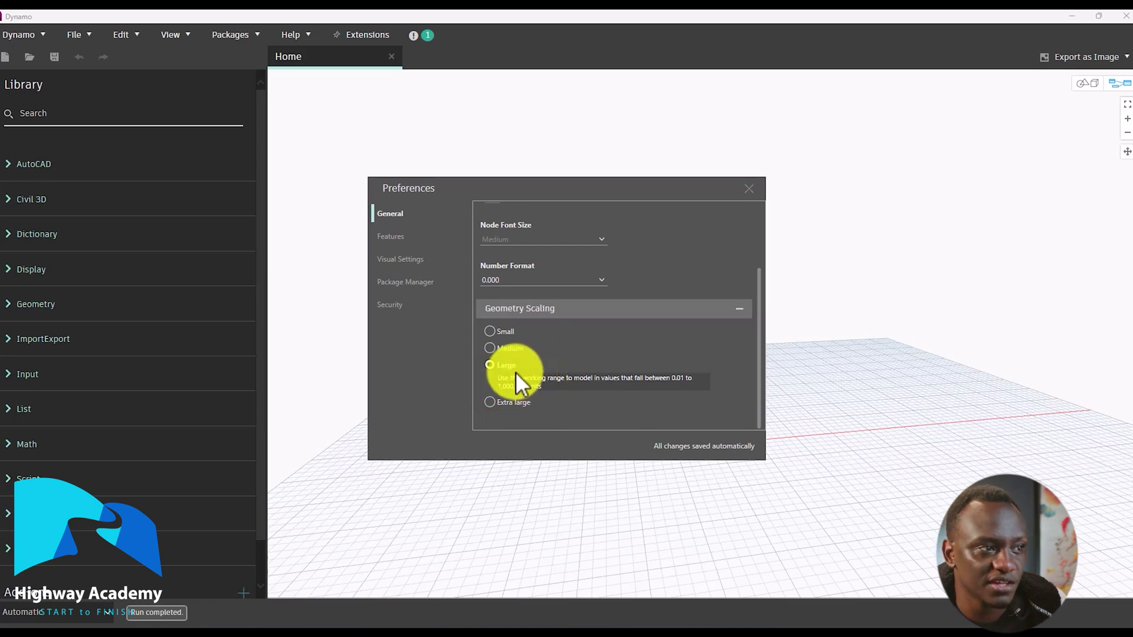
pyautogui.click(501, 405)
pyautogui.click(524, 370)
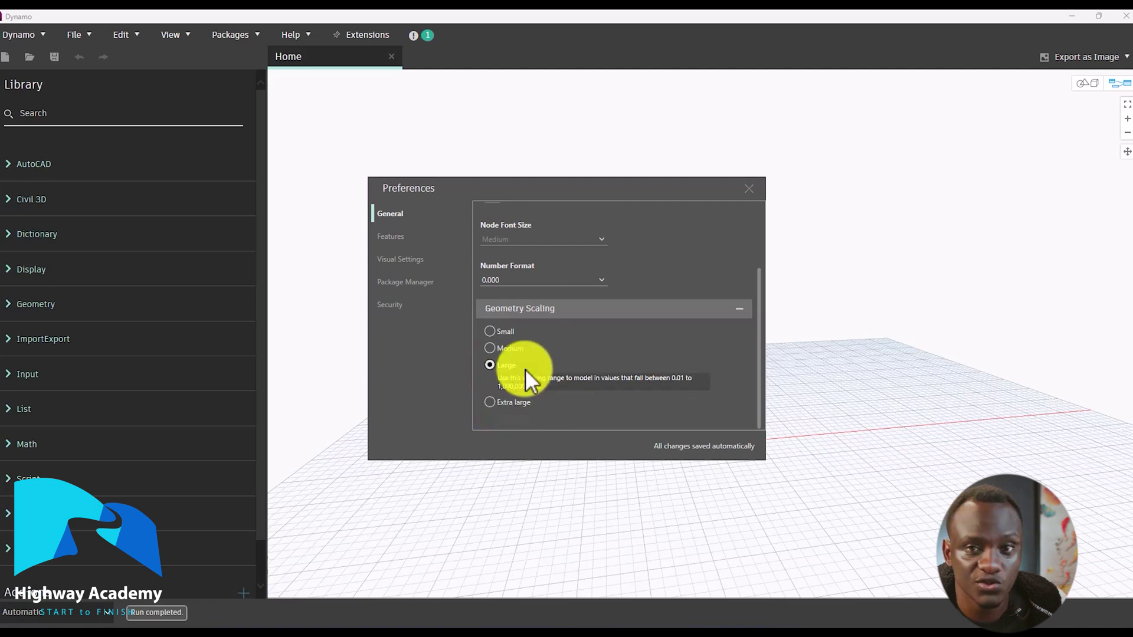
pyautogui.click(750, 187)
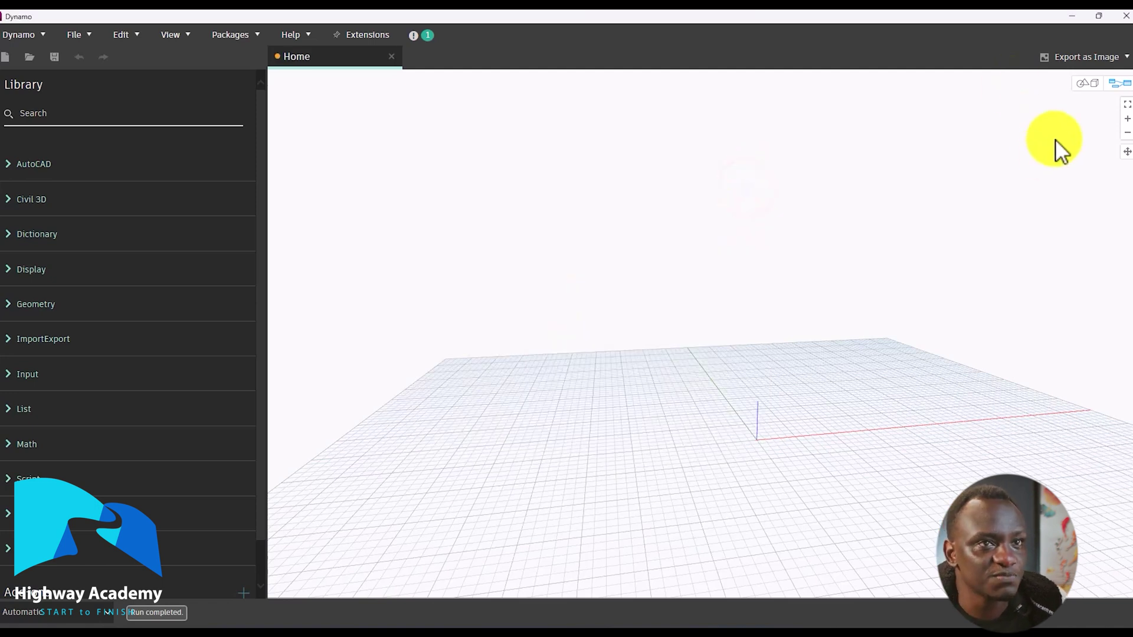
# Step: Enable background preview navigation and add Point.ByCoordinates from Geometry > Points > Point
pyautogui.click(1088, 90)
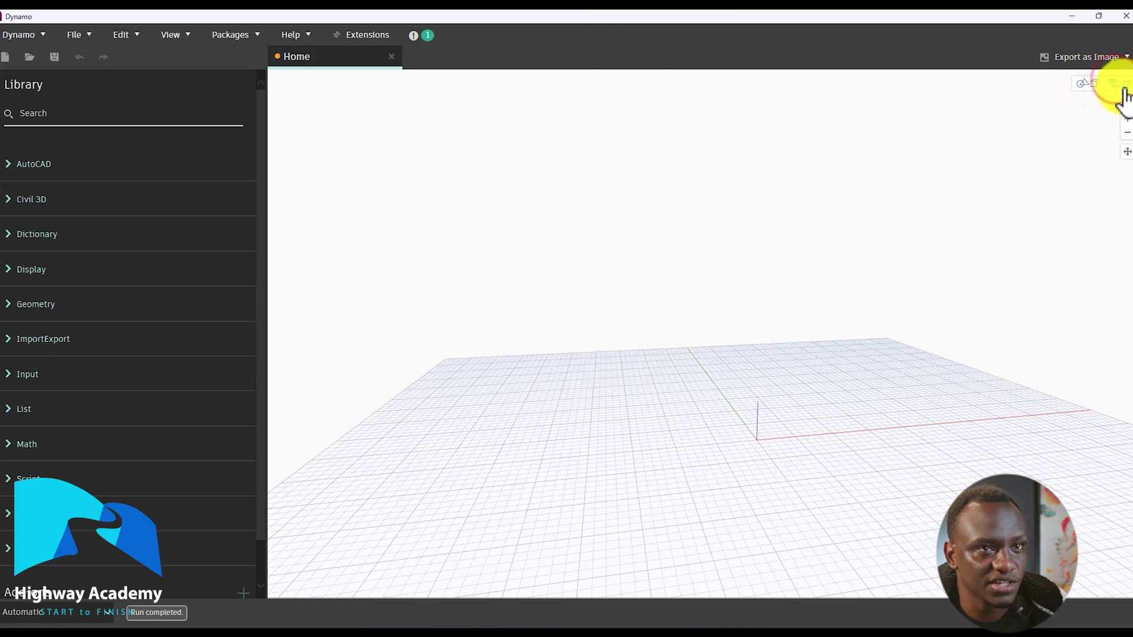
pyautogui.click(1089, 92)
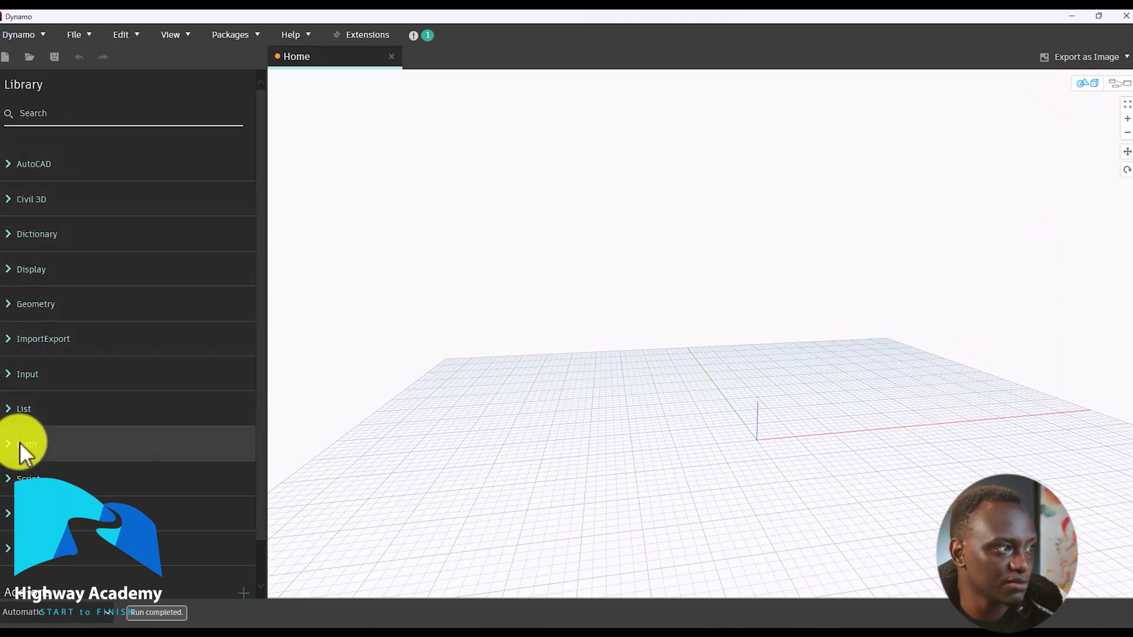
pyautogui.click(6, 308)
pyautogui.click(37, 415)
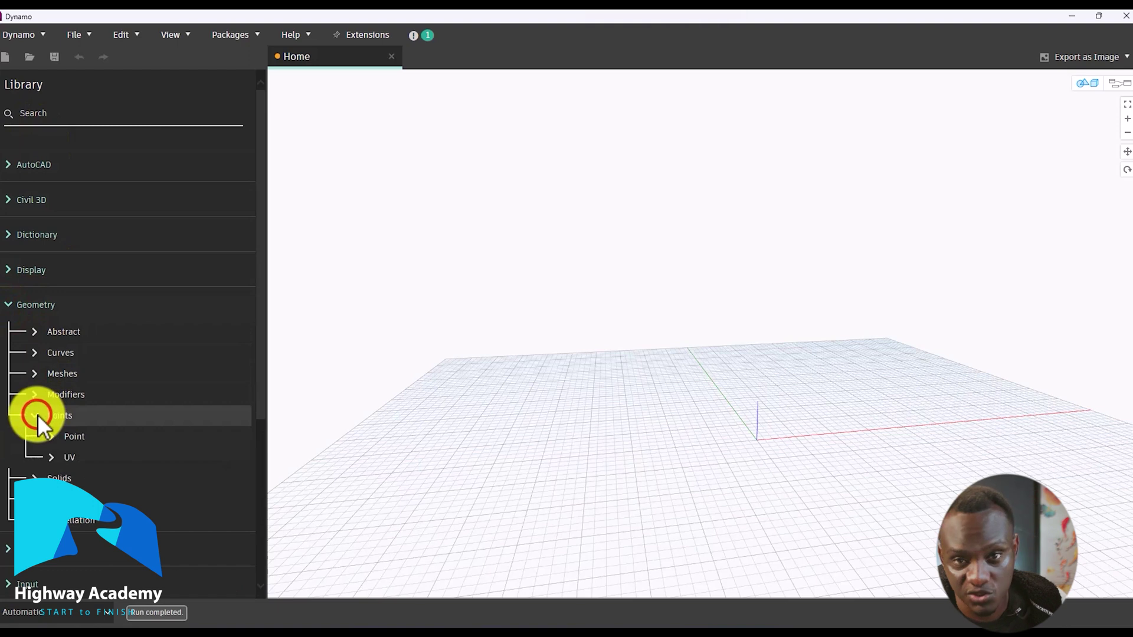
pyautogui.click(51, 436)
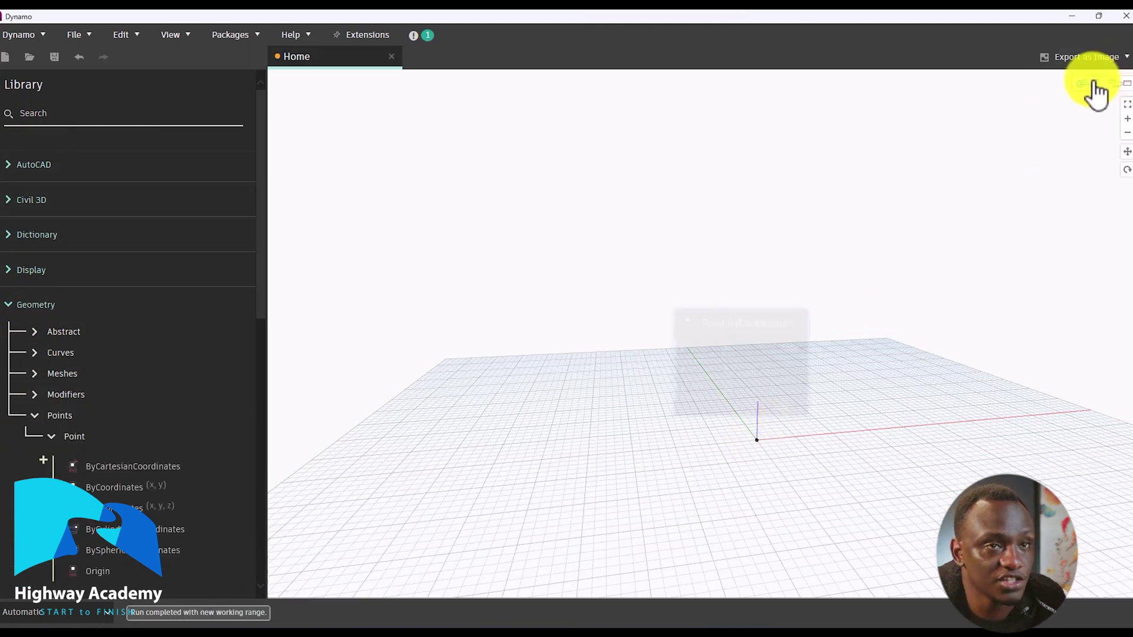
# Step: Pan, orbit and zoom the 3D preview around the point at the origin
pyautogui.click(1126, 153)
pyautogui.moveTo(906, 241); pyautogui.dragTo(882, 200)
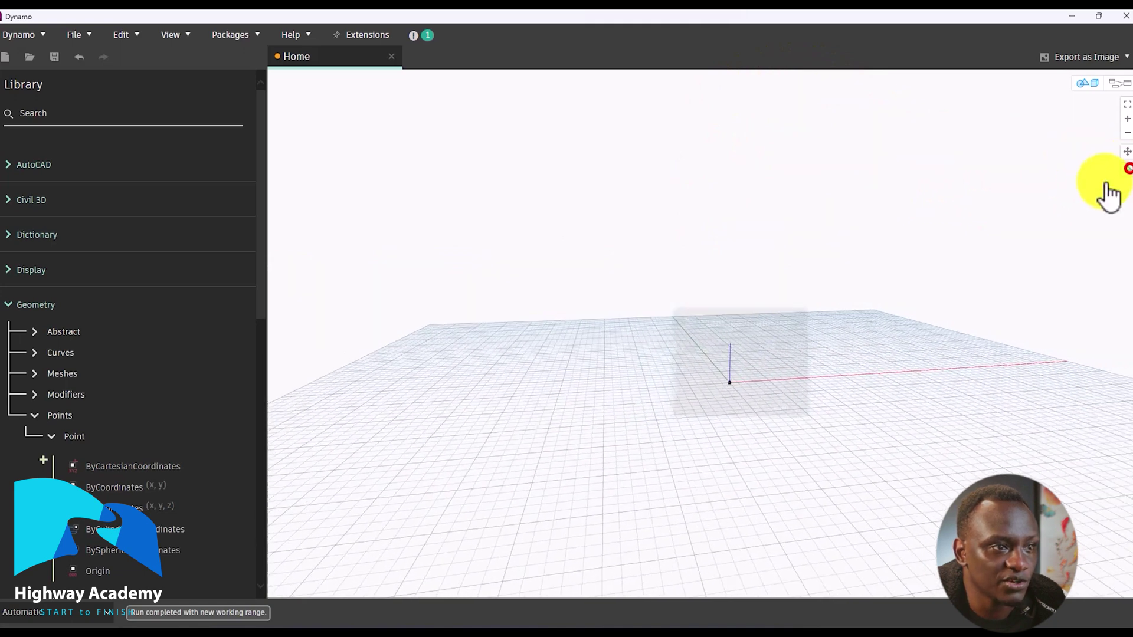
pyautogui.click(1127, 170)
pyautogui.moveTo(867, 340); pyautogui.dragTo(754, 366)
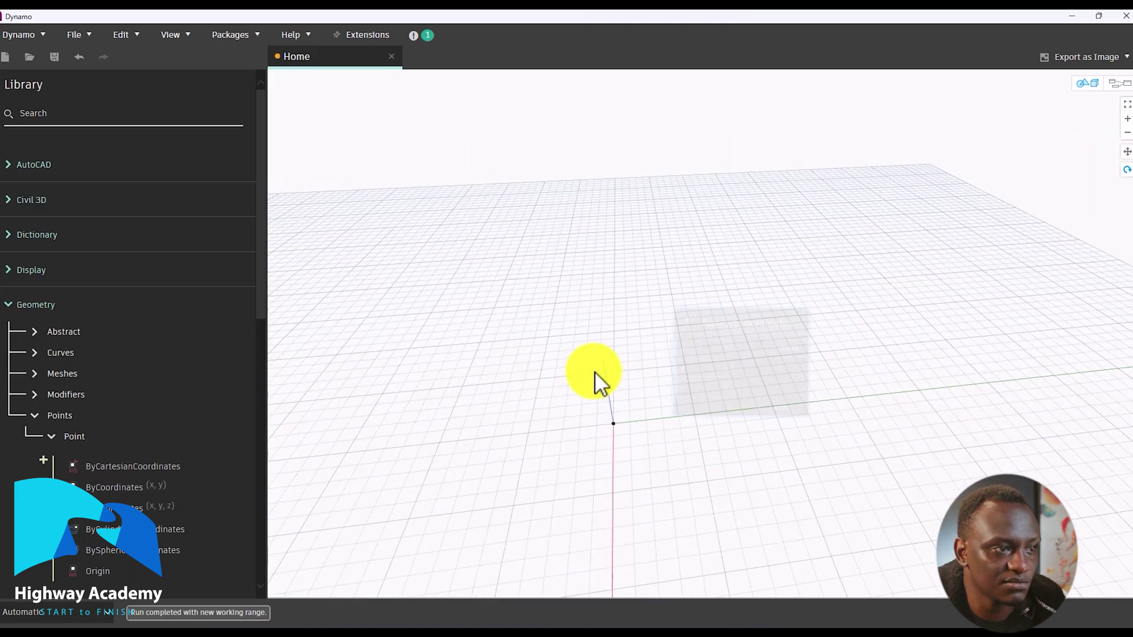
pyautogui.click(1126, 132)
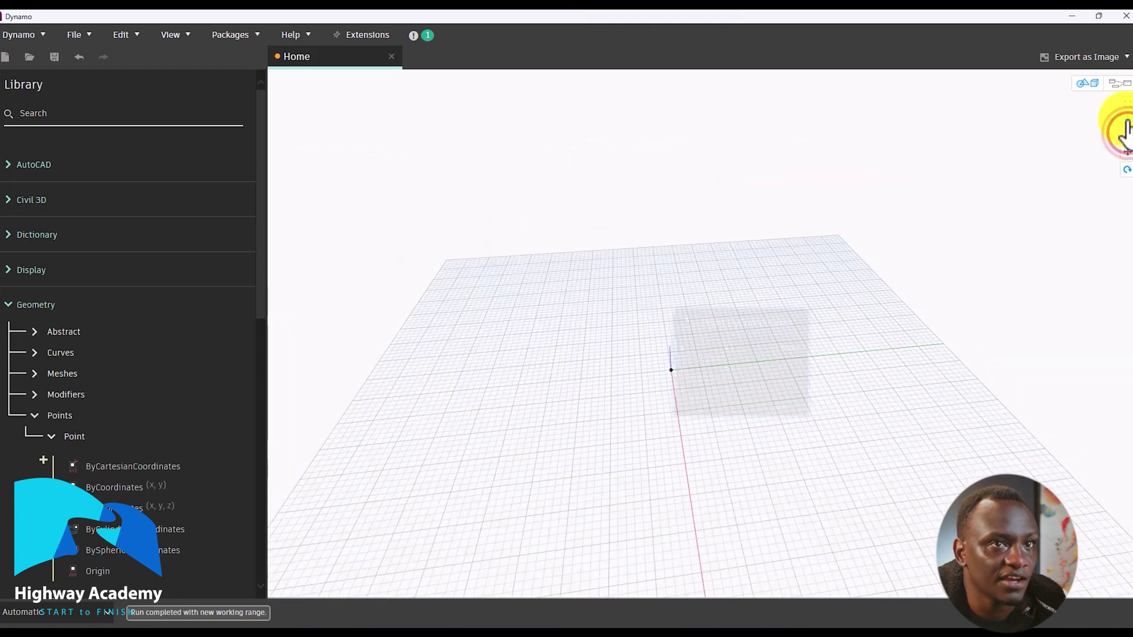
pyautogui.click(1125, 107)
pyautogui.click(714, 216)
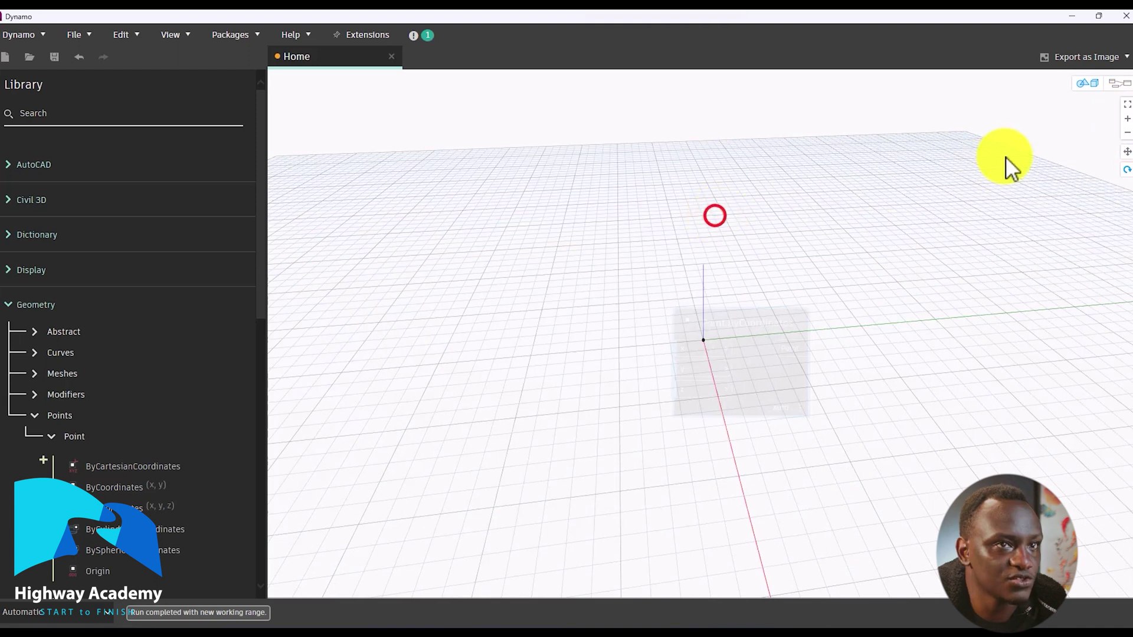
pyautogui.click(1125, 118)
pyautogui.click(1127, 131)
pyautogui.click(1126, 151)
pyautogui.moveTo(817, 245); pyautogui.dragTo(772, 237)
pyautogui.click(1127, 170)
pyautogui.moveTo(904, 214); pyautogui.dragTo(844, 218)
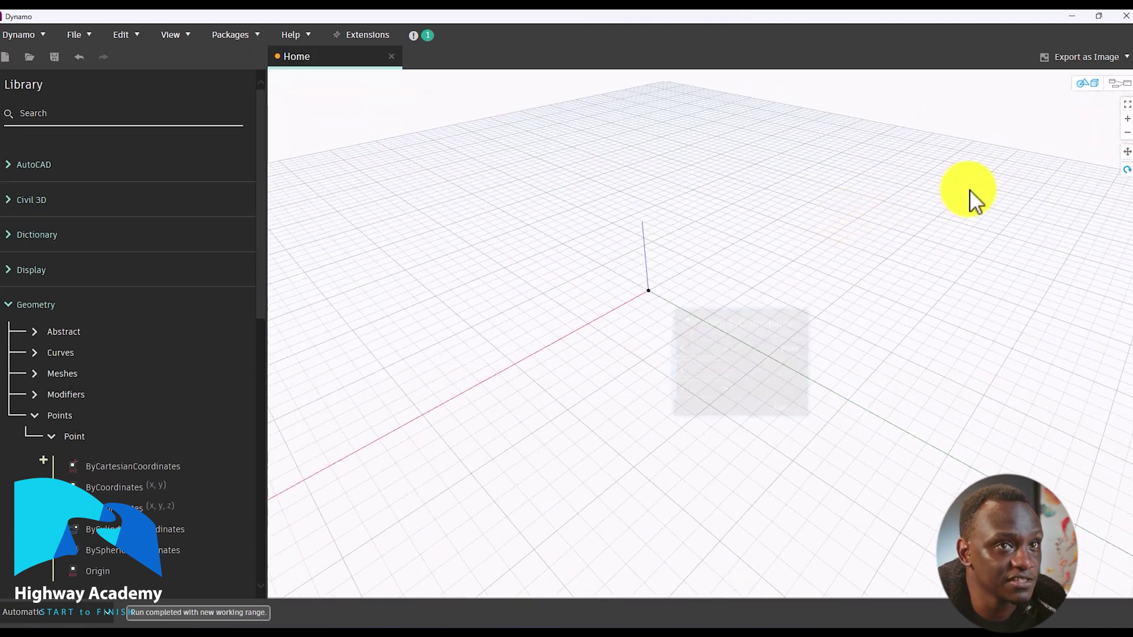
# Step: Zoom the 3D preview to fit, then switch back to Node View
pyautogui.click(1126, 105)
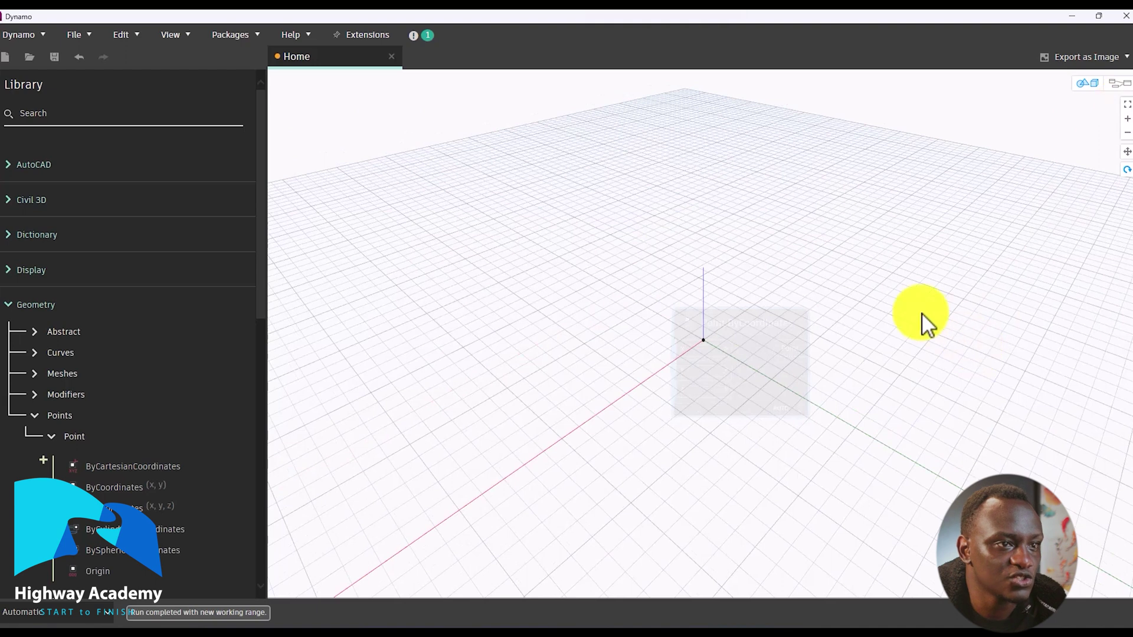
pyautogui.rightClick(871, 288)
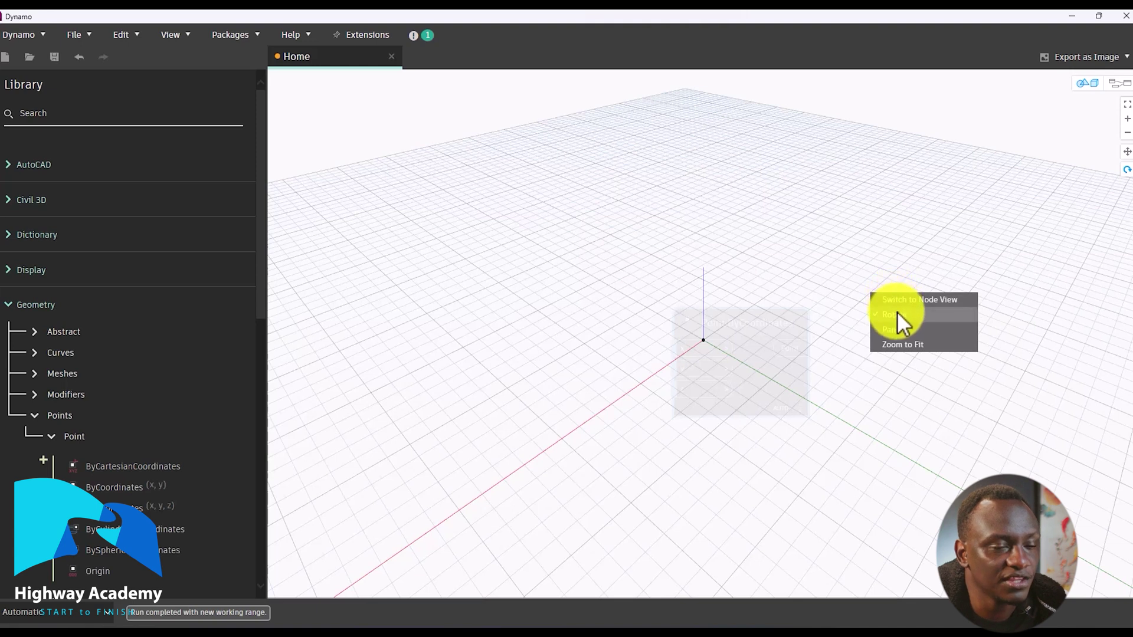
pyautogui.click(894, 342)
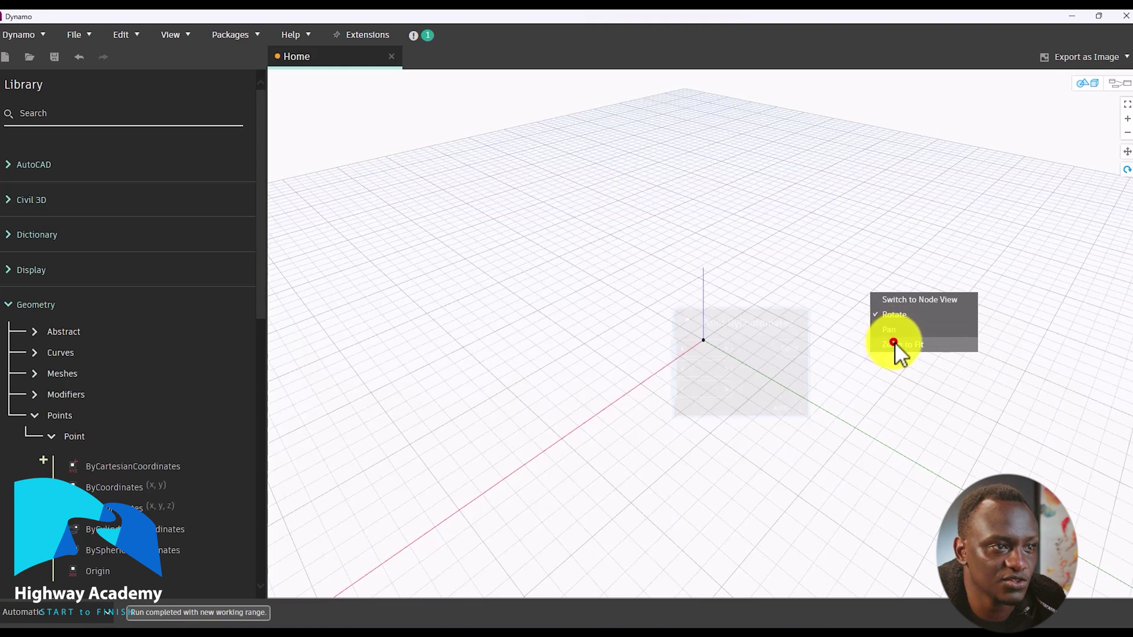
pyautogui.rightClick(837, 270)
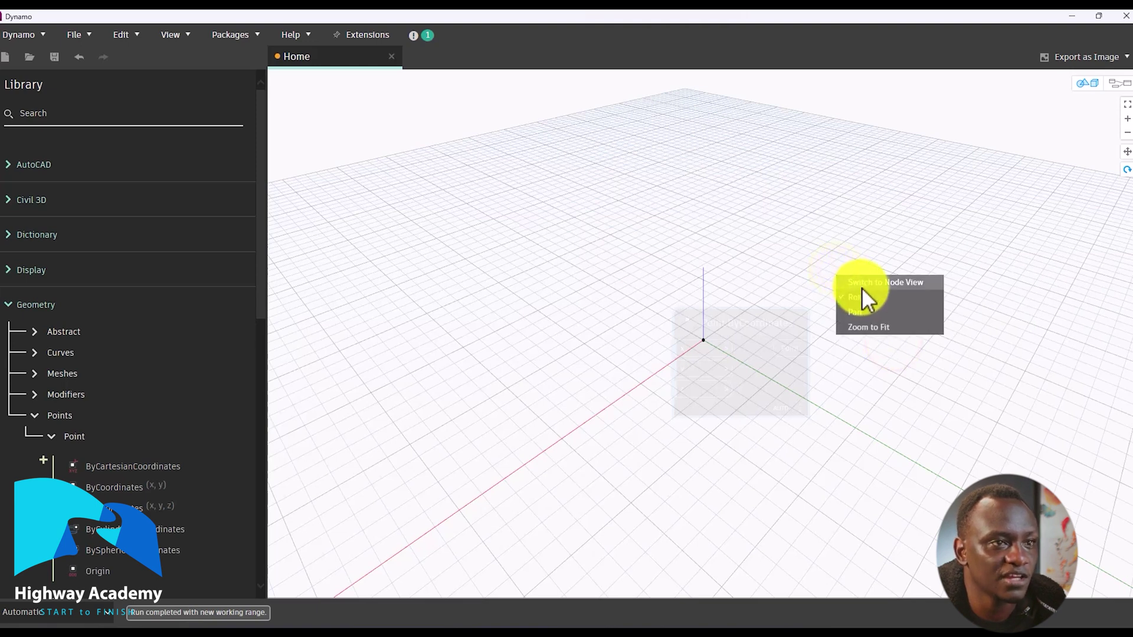
pyautogui.click(864, 282)
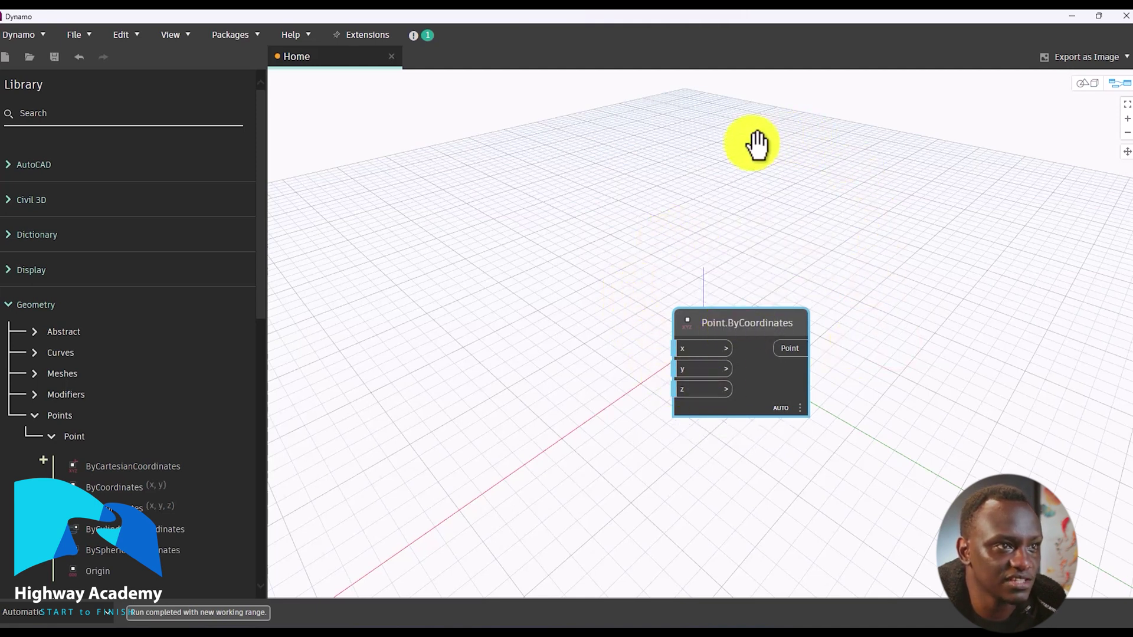
# Step: Turn off canvas panning and drag Point.ByCoordinates to a new spot on the graph
pyautogui.rightClick(669, 254)
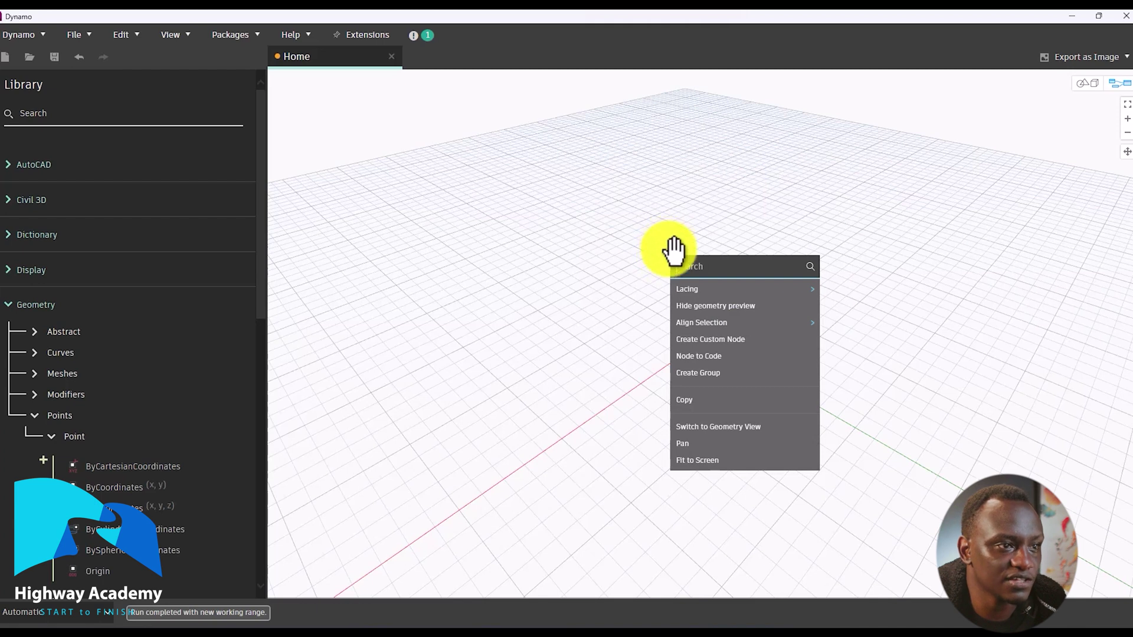
pyautogui.click(711, 442)
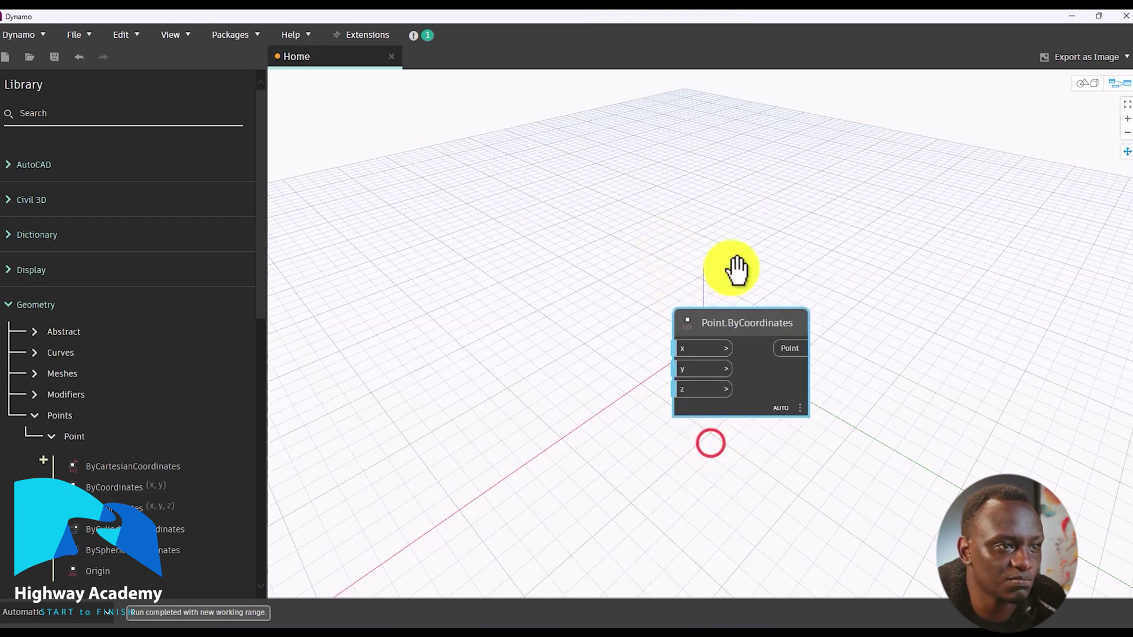
pyautogui.click(1124, 153)
pyautogui.moveTo(730, 329)
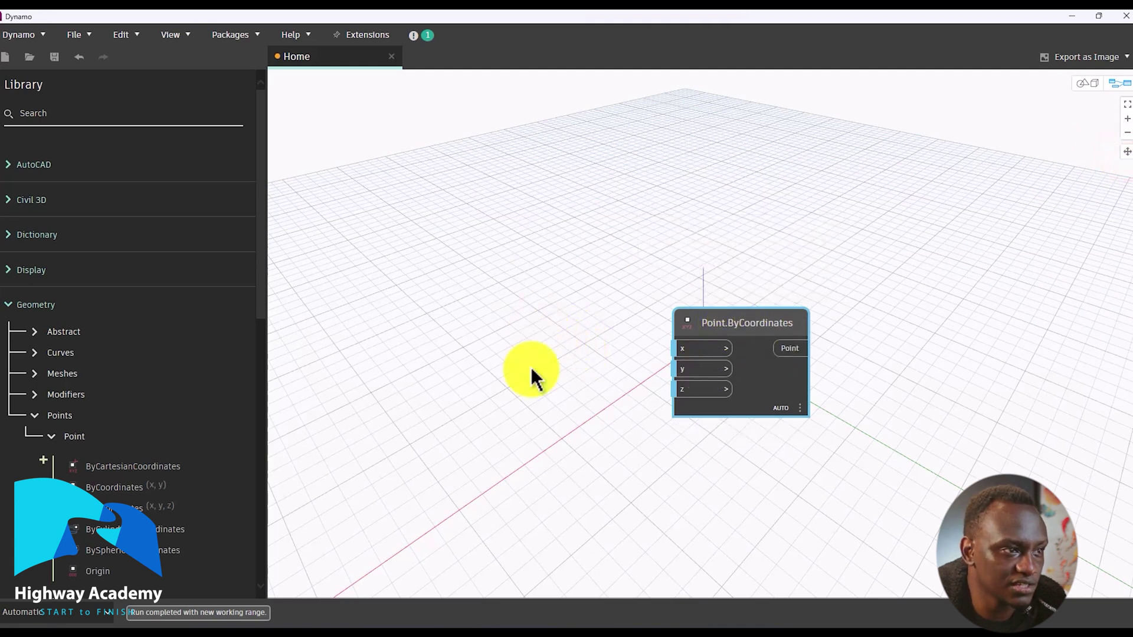
pyautogui.moveTo(773, 321); pyautogui.dragTo(725, 271)
# Step: Zoom in on Point.ByCoordinates, move it up and right, and activate the library search
pyautogui.scroll(1, 724, 266)
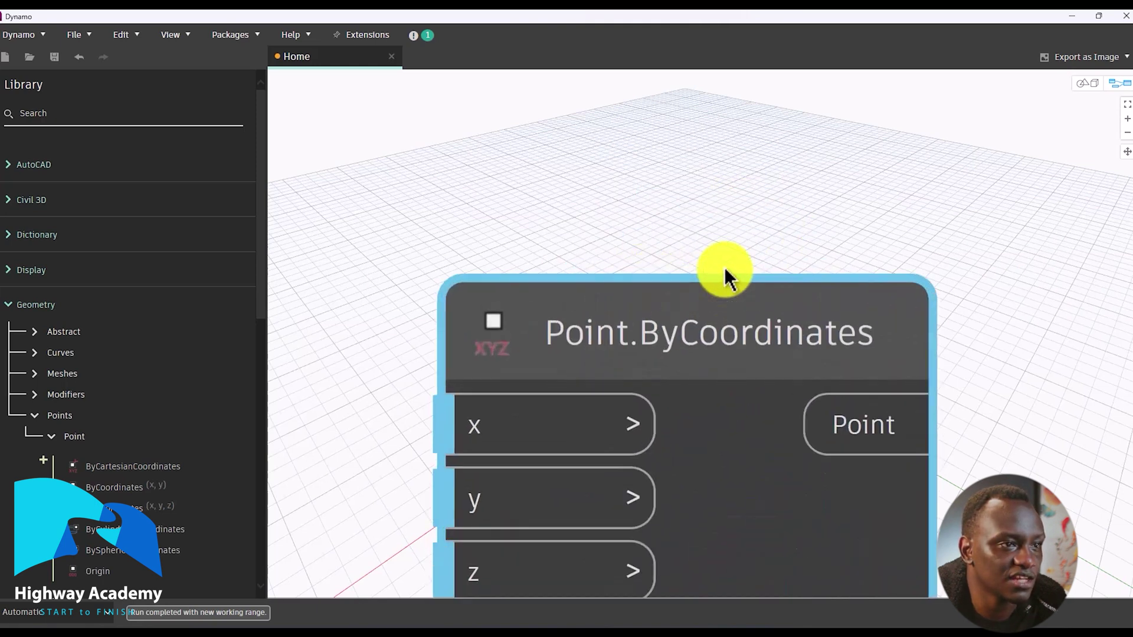
pyautogui.scroll(-6, 724, 267)
pyautogui.scroll(3, 724, 267)
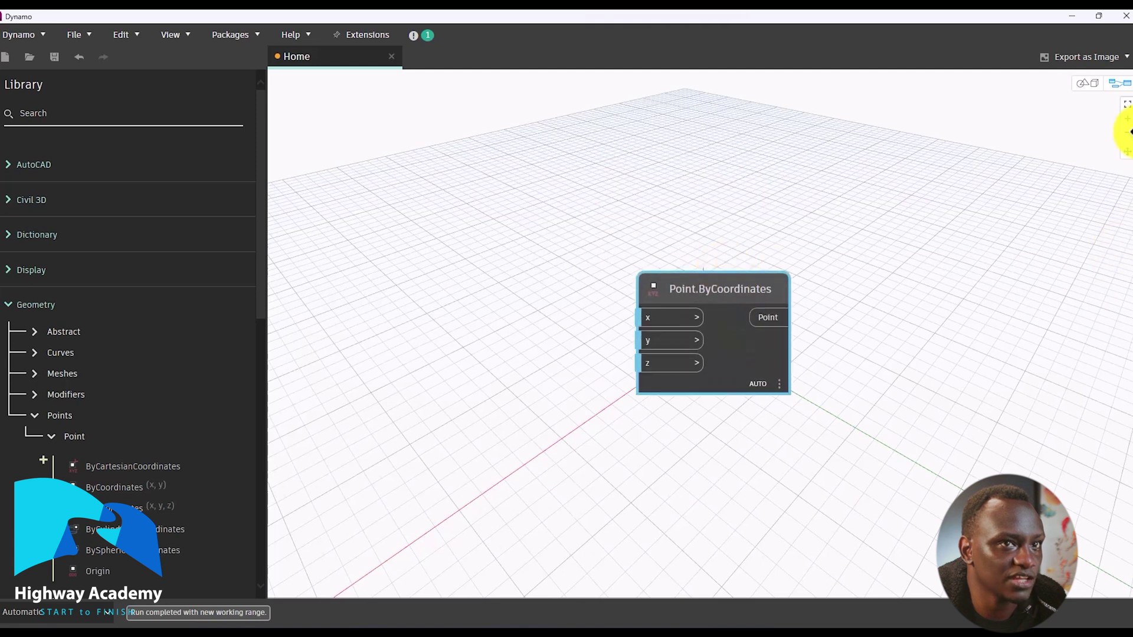
pyautogui.click(1127, 106)
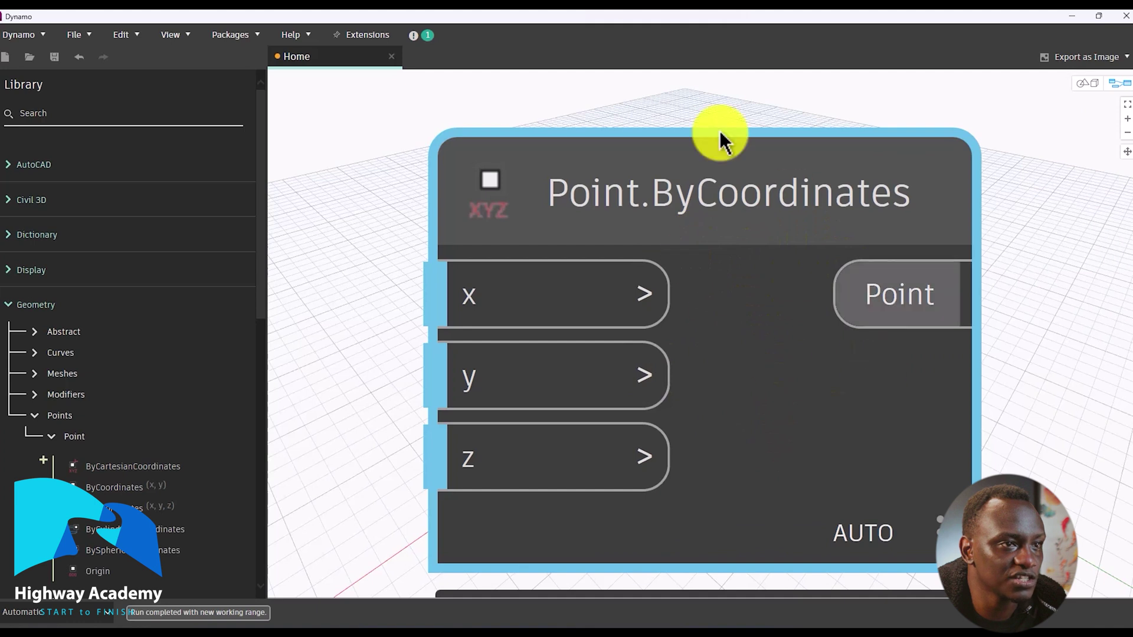
pyautogui.scroll(-5, 752, 360)
pyautogui.scroll(4, 752, 360)
pyautogui.scroll(-3, 751, 360)
pyautogui.scroll(3, 751, 359)
pyautogui.scroll(3, 751, 359)
pyautogui.scroll(-6, 752, 359)
pyautogui.scroll(2, 751, 359)
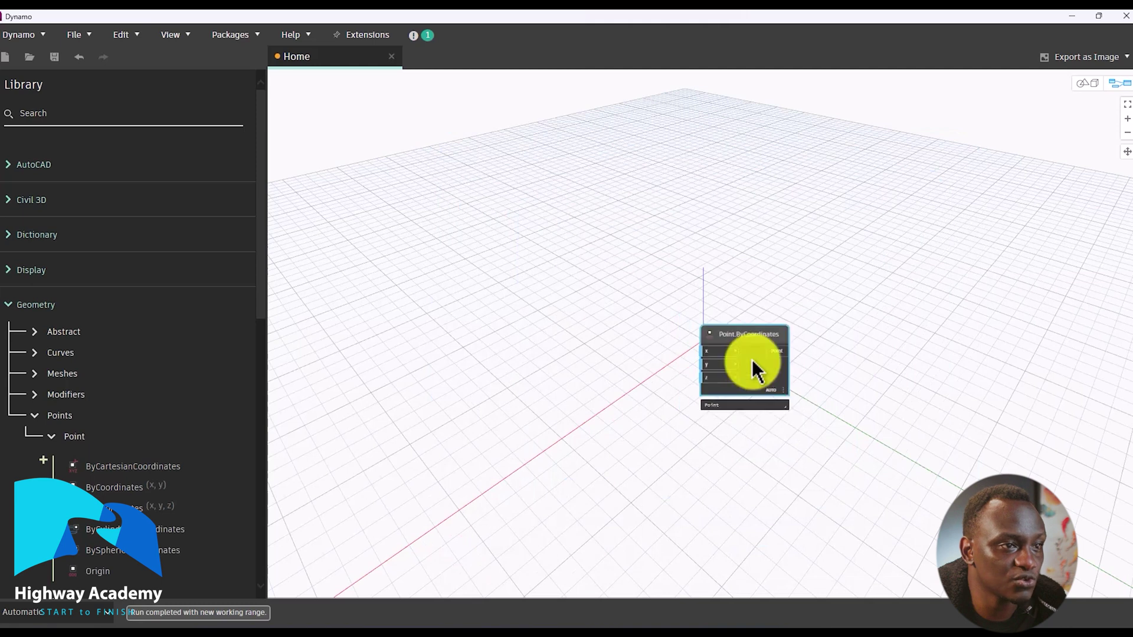
pyautogui.scroll(5, 751, 359)
pyautogui.scroll(-6, 752, 360)
pyautogui.scroll(4, 755, 368)
pyautogui.moveTo(747, 334); pyautogui.dragTo(816, 270)
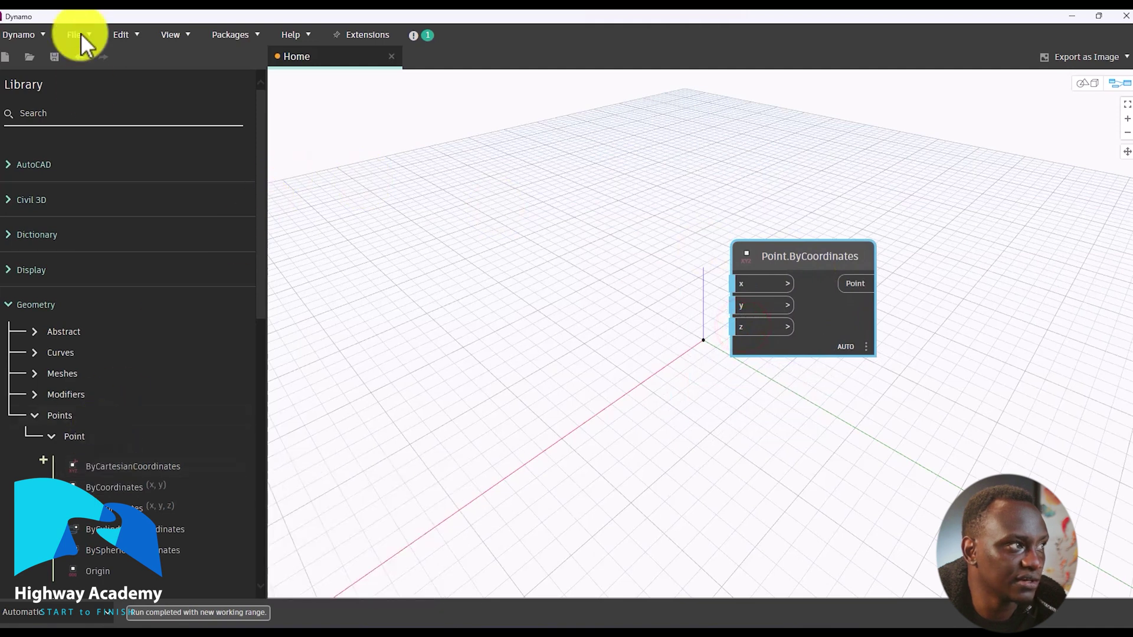
pyautogui.click(87, 117)
# Step: Search the library for 'numbe' and place a Number node left of Point.ByCoordinates
pyautogui.write('number')
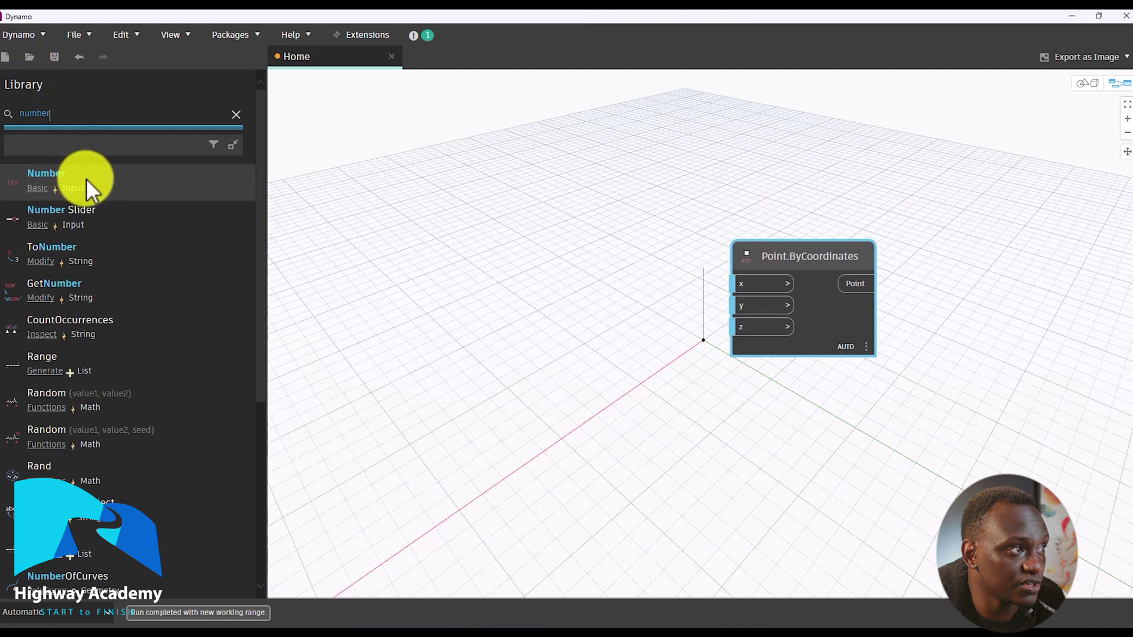
pyautogui.click(86, 178)
pyautogui.moveTo(744, 347); pyautogui.dragTo(739, 284)
# Step: Wire the Number output into the Point.ByCoordinates x, y and z inputs
pyautogui.moveTo(546, 275); pyautogui.dragTo(744, 306)
pyautogui.moveTo(537, 275); pyautogui.dragTo(743, 326)
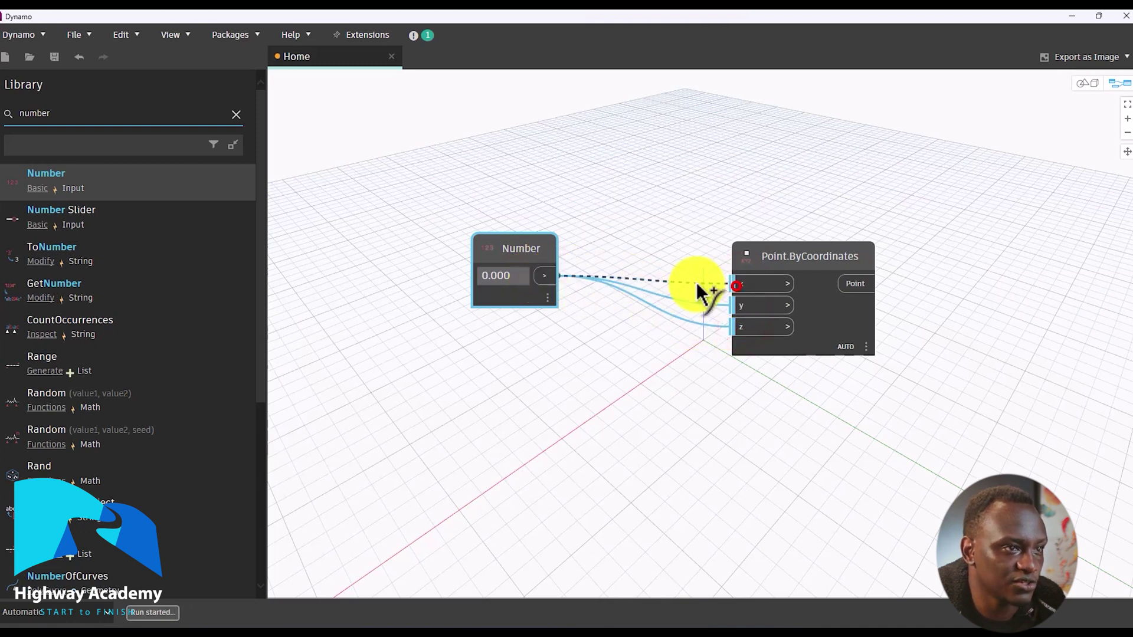
pyautogui.moveTo(732, 286); pyautogui.dragTo(757, 297)
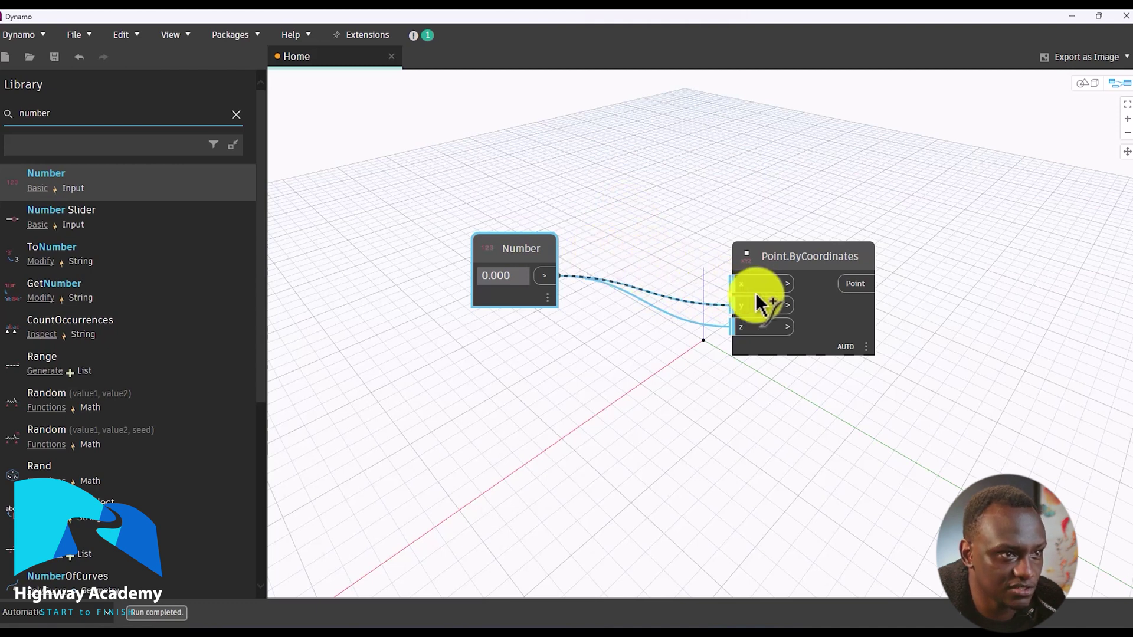
pyautogui.click(732, 303)
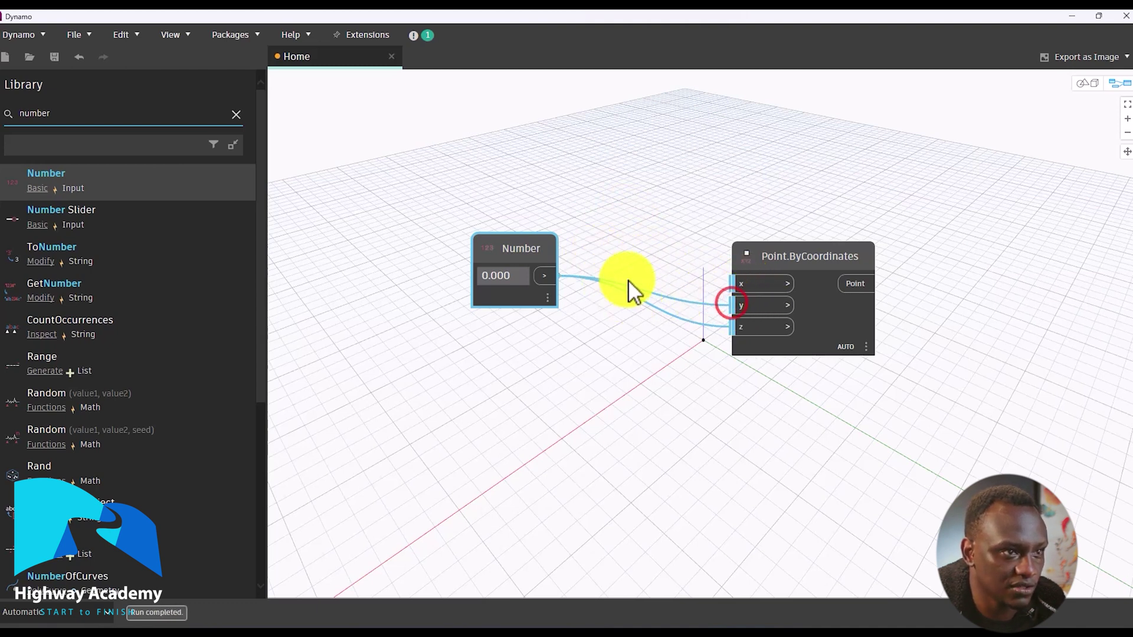
# Step: Redo the Number wires to z, y and x, then move Point.ByCoordinates up and left
pyautogui.click(733, 304)
pyautogui.click(645, 289)
pyautogui.click(733, 324)
pyautogui.click(629, 295)
pyautogui.click(547, 276)
pyautogui.click(752, 329)
pyautogui.click(547, 275)
pyautogui.click(737, 305)
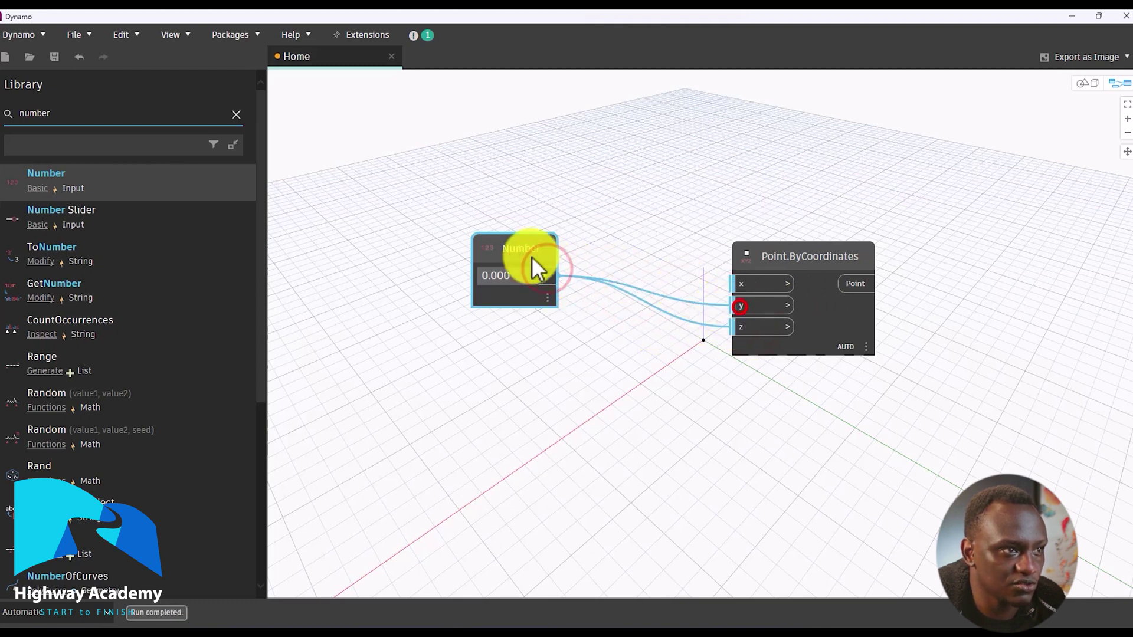
pyautogui.click(554, 266)
pyautogui.click(746, 285)
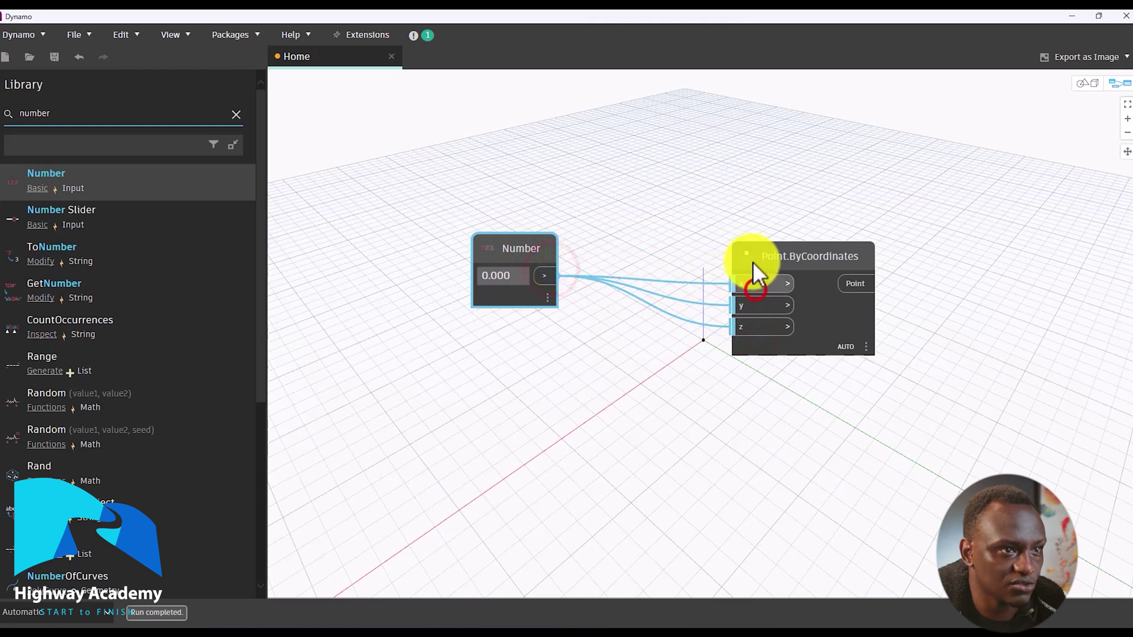
pyautogui.moveTo(799, 258); pyautogui.dragTo(795, 173)
pyautogui.click(853, 273)
pyautogui.scroll(3, 705, 345)
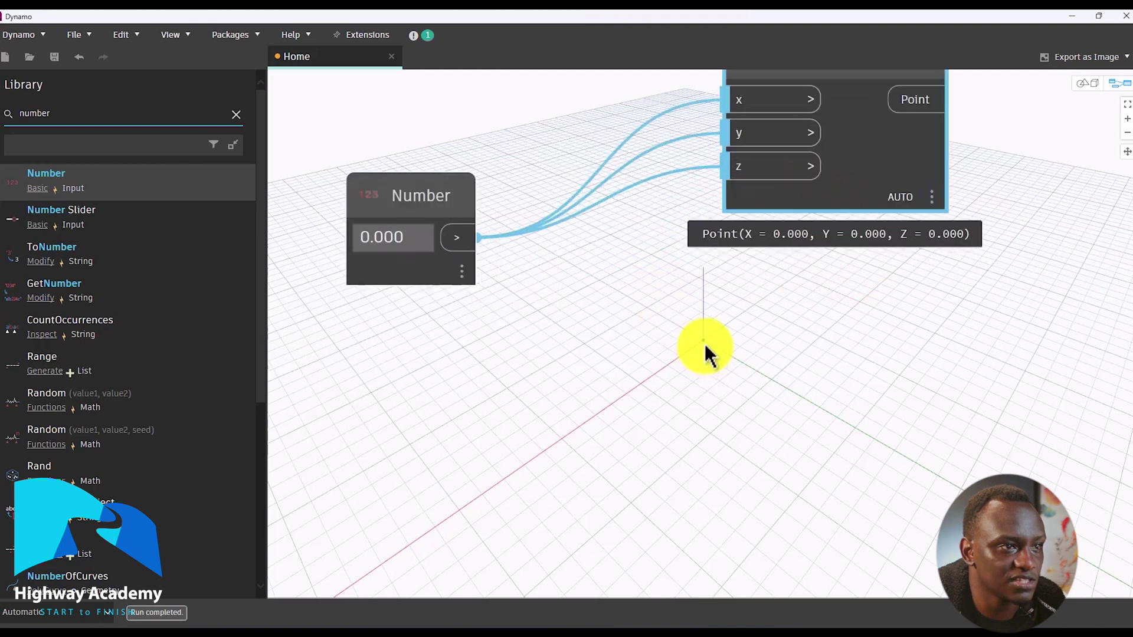
pyautogui.scroll(-2, 705, 345)
pyautogui.scroll(3, 704, 343)
pyautogui.scroll(-4, 704, 343)
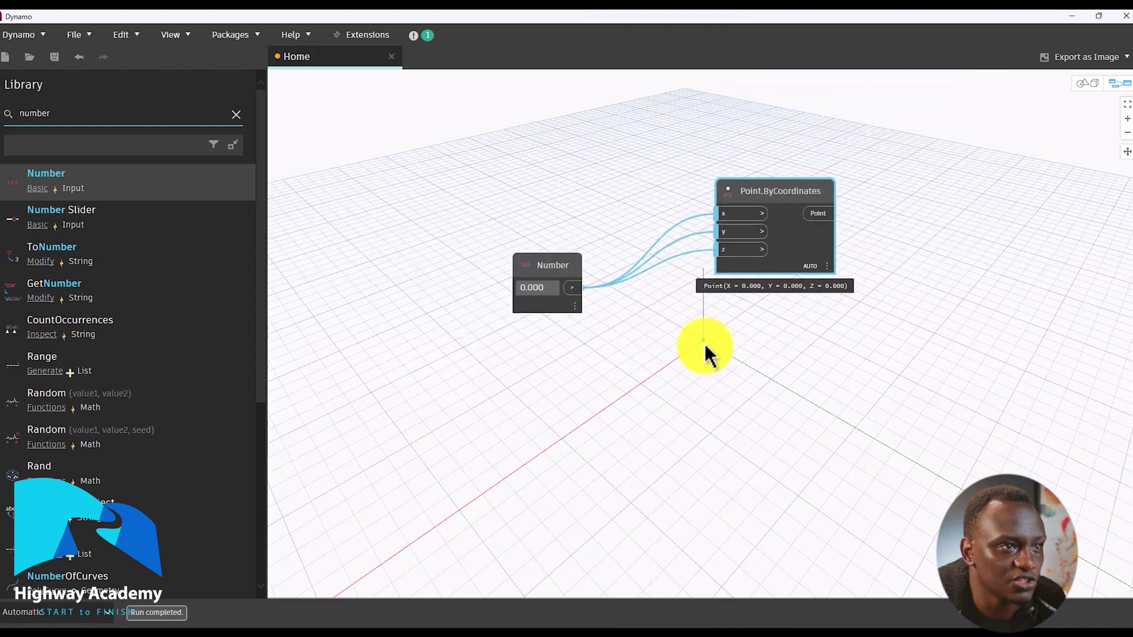
pyautogui.scroll(3, 739, 183)
pyautogui.scroll(-4, 737, 185)
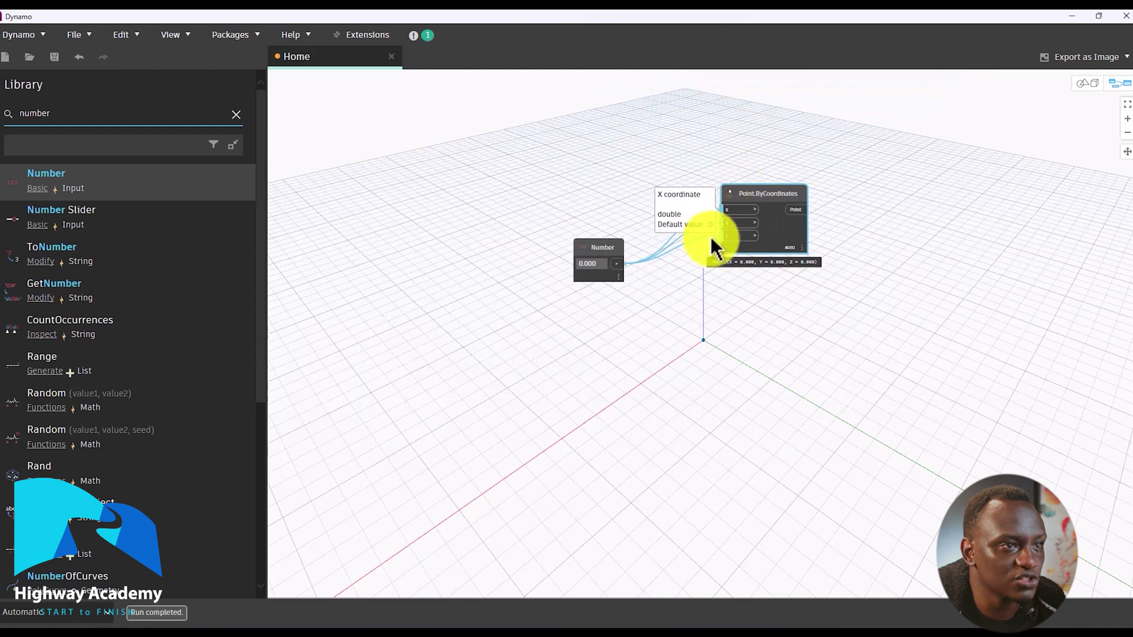
pyautogui.rightClick(691, 290)
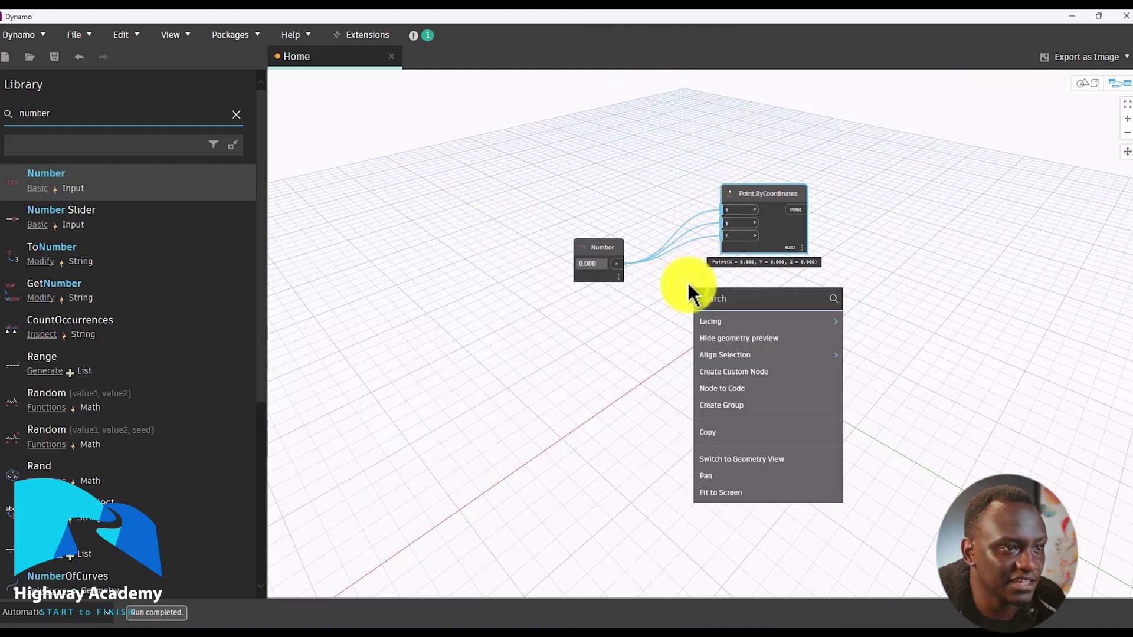
pyautogui.click(746, 461)
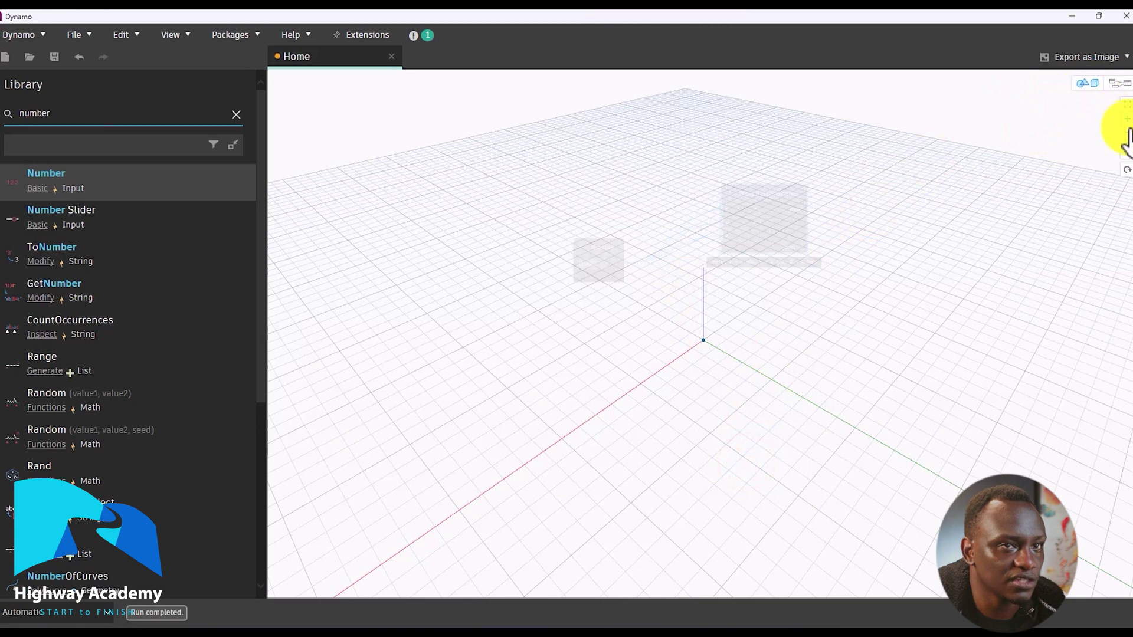
pyautogui.moveTo(1128, 176)
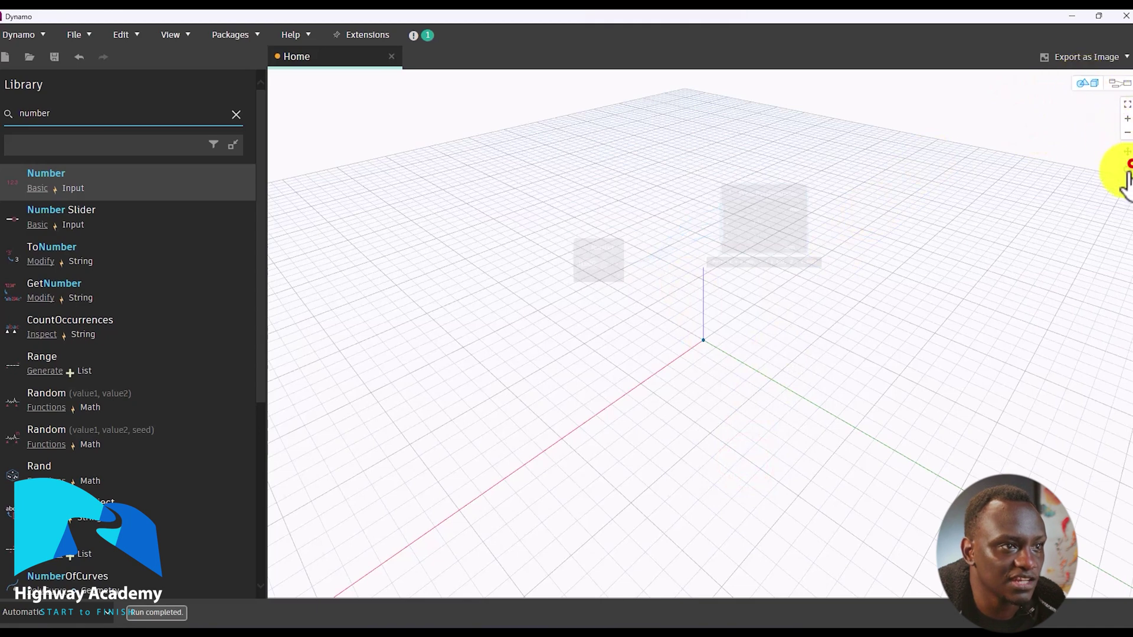
pyautogui.moveTo(745, 360)
pyautogui.mouseDown()
pyautogui.moveTo(675, 328)
pyautogui.moveTo(683, 316)
pyautogui.moveTo(713, 362)
pyautogui.moveTo(742, 357)
pyautogui.mouseUp()
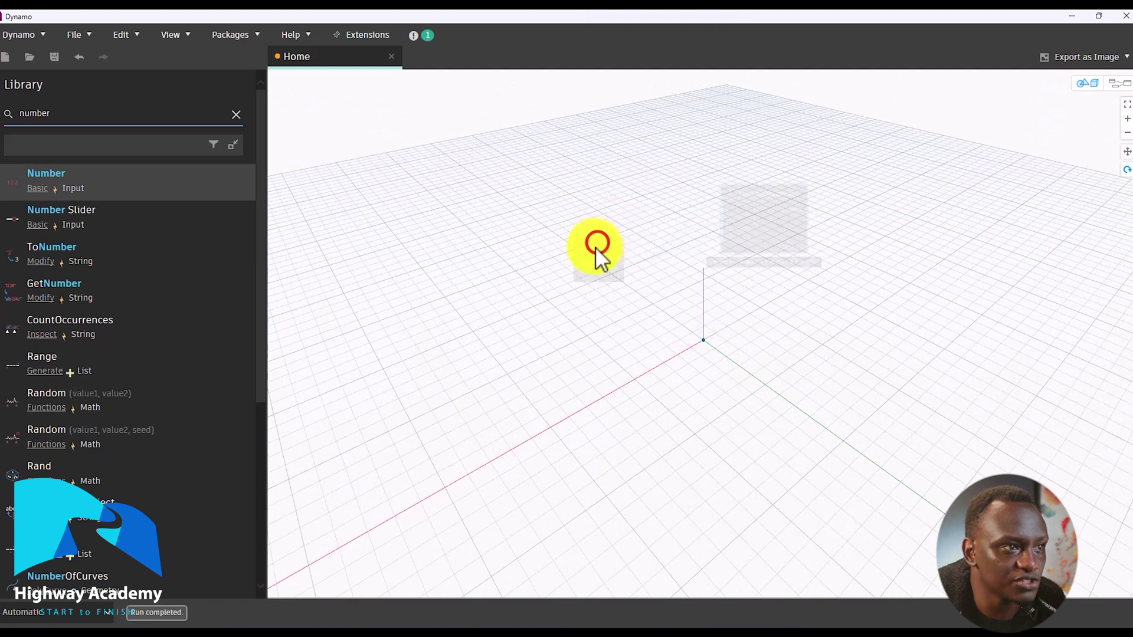
pyautogui.rightClick(775, 328)
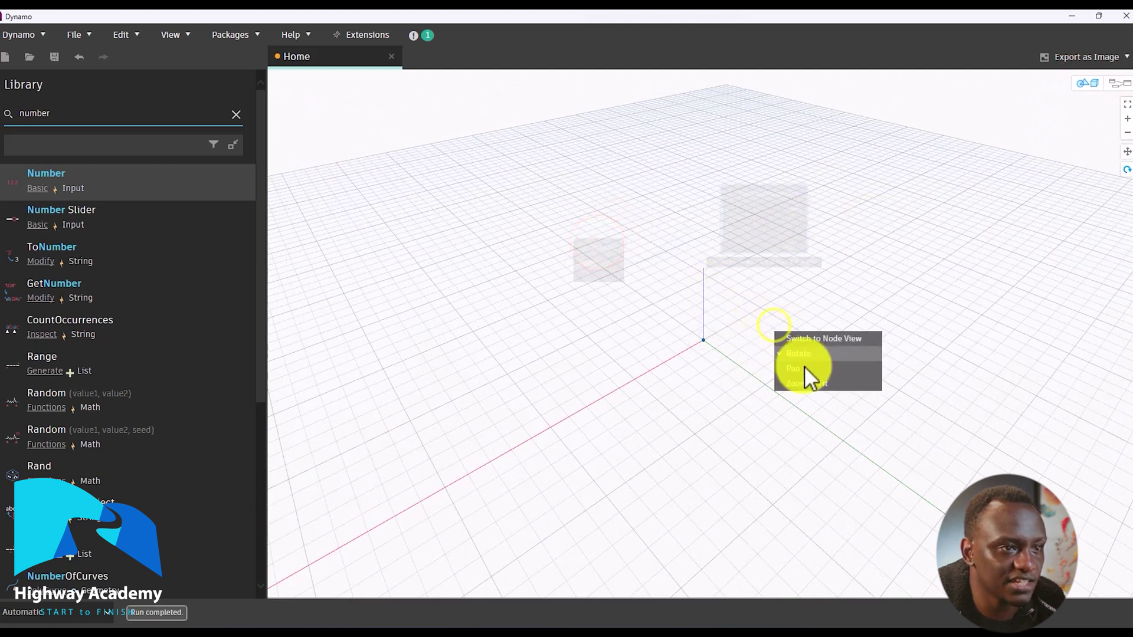
pyautogui.click(823, 339)
pyautogui.click(596, 265)
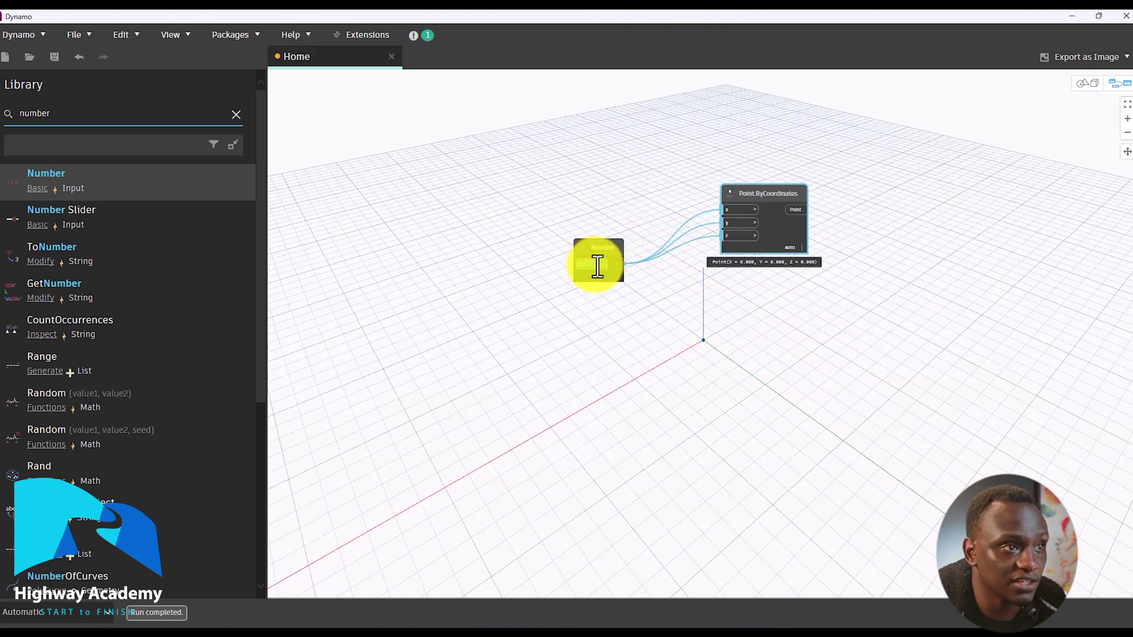
# Step: Commit 3 as the Number value, placing the point at 3, 3, 3, and switch to Geometry View
pyautogui.click(592, 334)
pyautogui.scroll(3, 696, 361)
pyautogui.scroll(-3, 696, 361)
pyautogui.scroll(5, 702, 271)
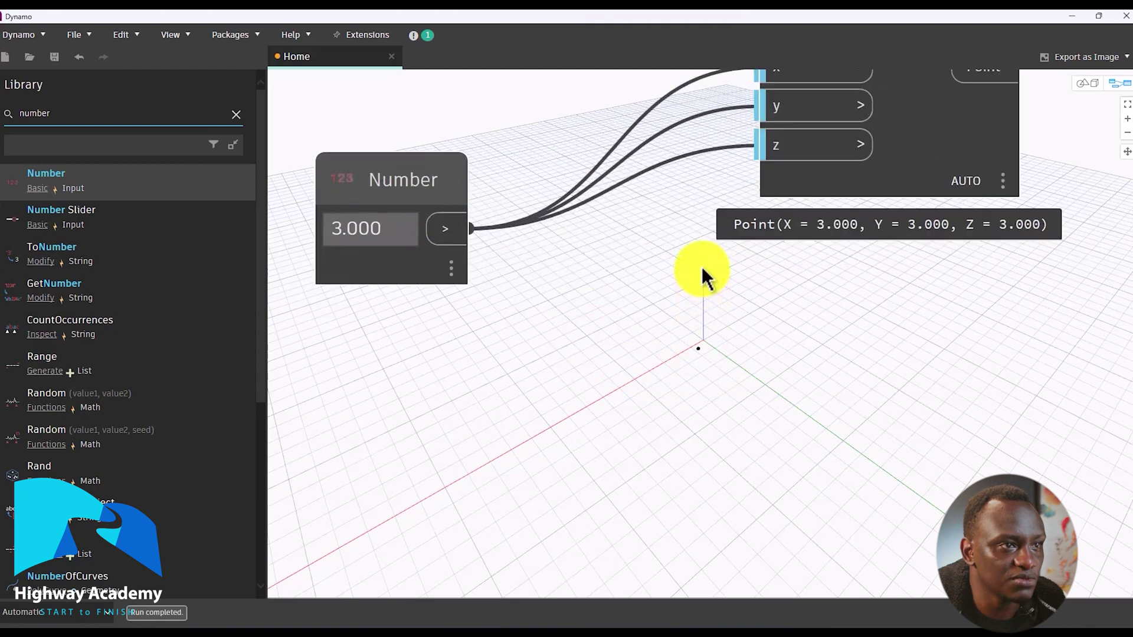
pyautogui.scroll(-5, 702, 269)
pyautogui.scroll(3, 701, 269)
pyautogui.scroll(-3, 701, 269)
pyautogui.scroll(2, 701, 269)
pyautogui.scroll(-4, 700, 267)
pyautogui.scroll(3, 700, 267)
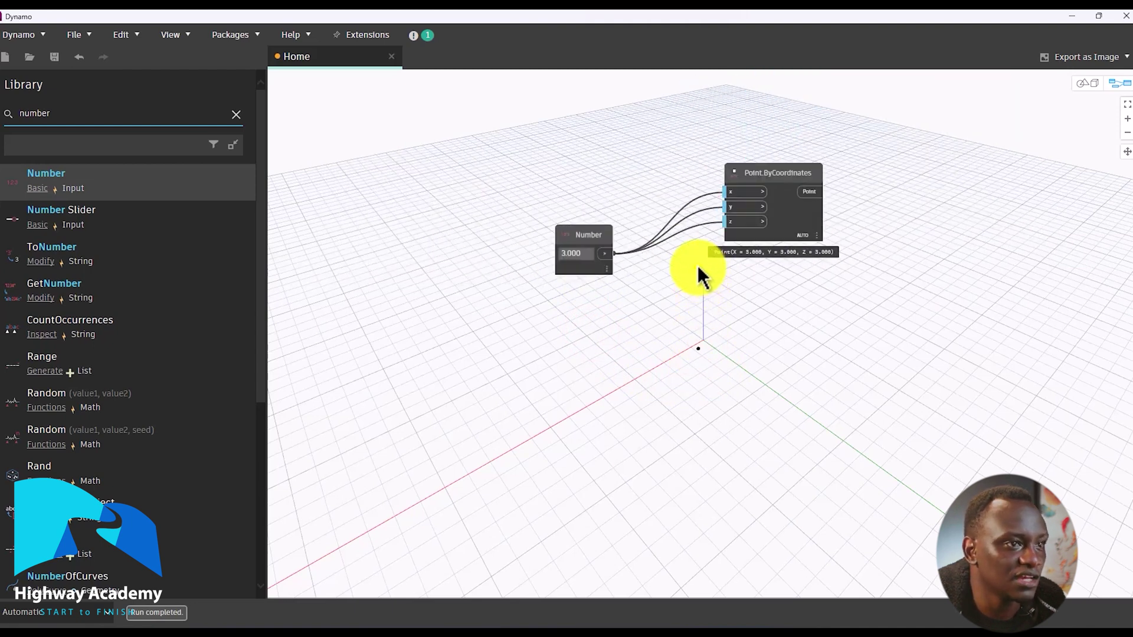
pyautogui.rightClick(697, 266)
pyautogui.click(748, 417)
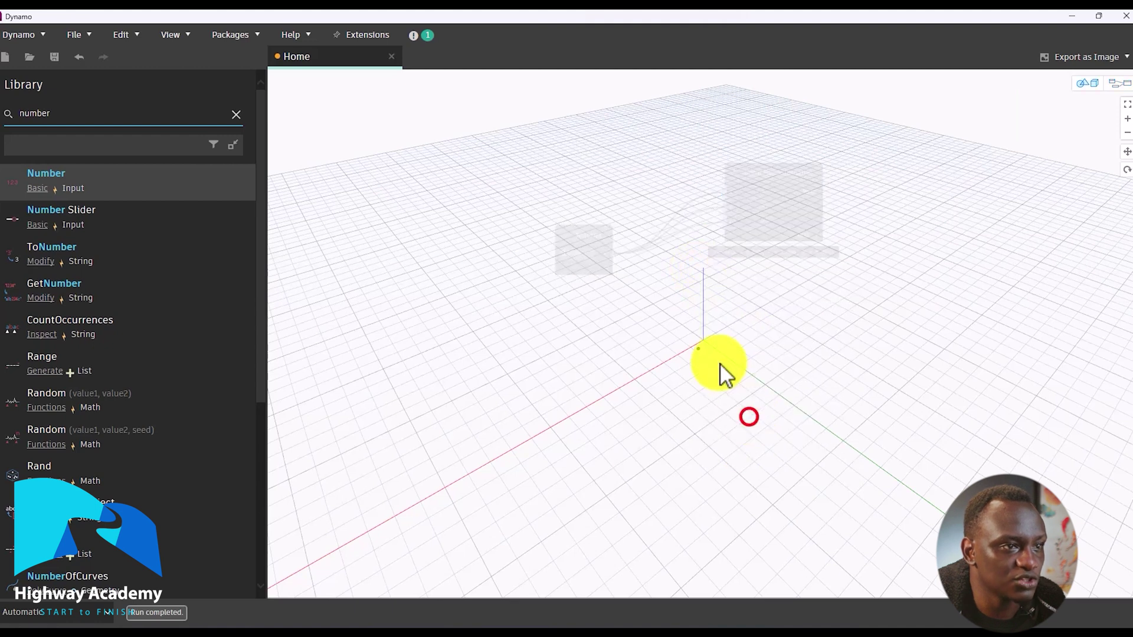
pyautogui.moveTo(845, 306); pyautogui.dragTo(981, 409)
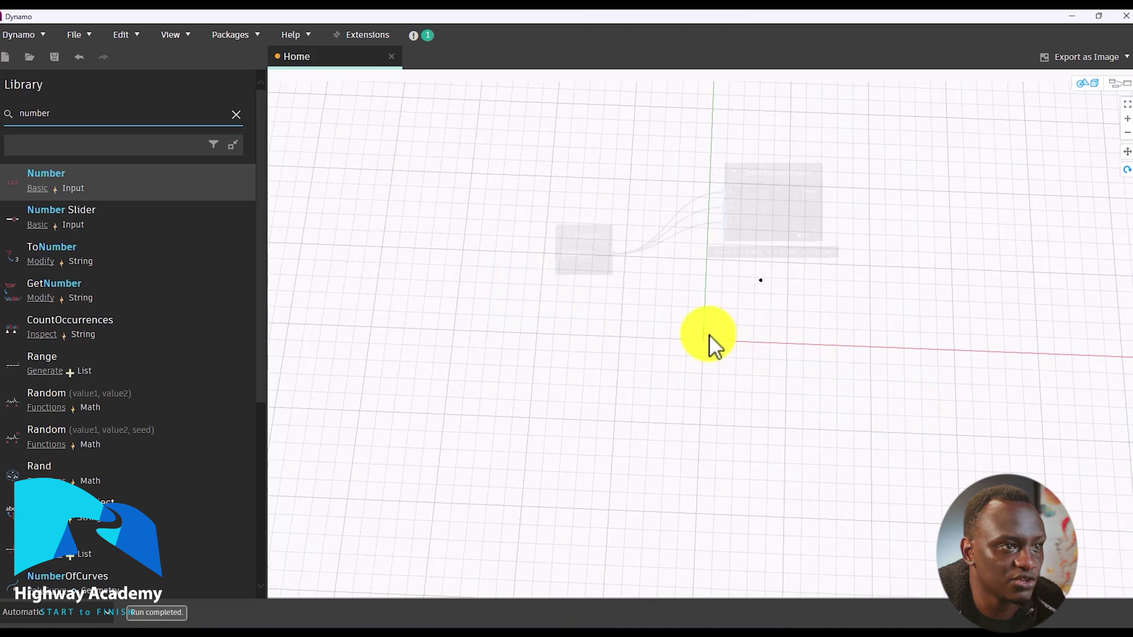
pyautogui.moveTo(726, 317); pyautogui.dragTo(1127, 158)
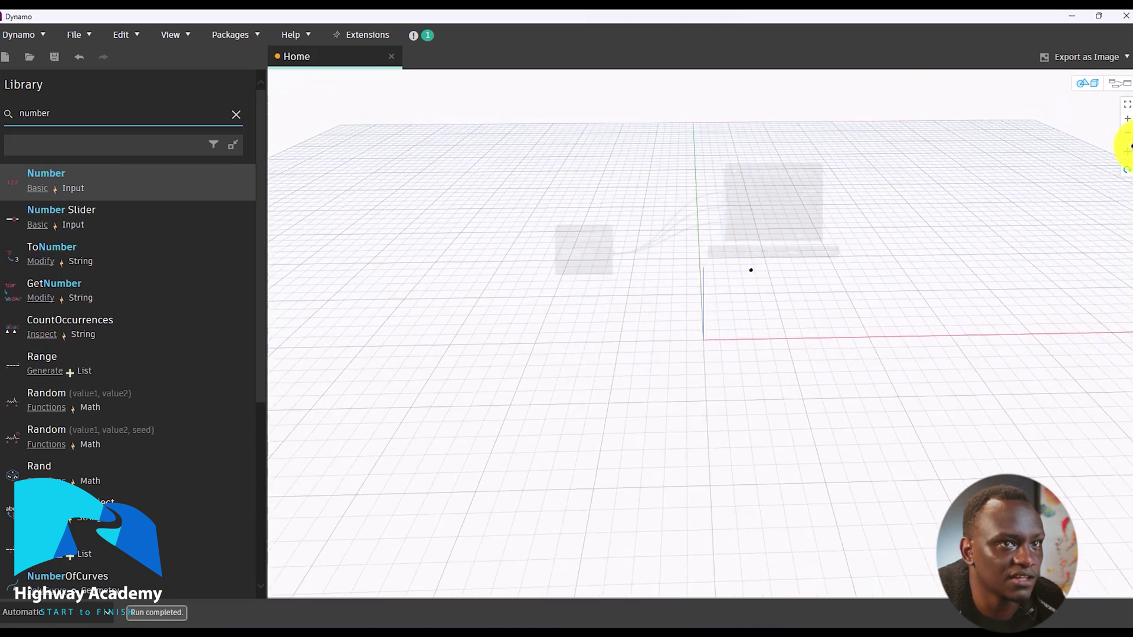
pyautogui.click(1125, 112)
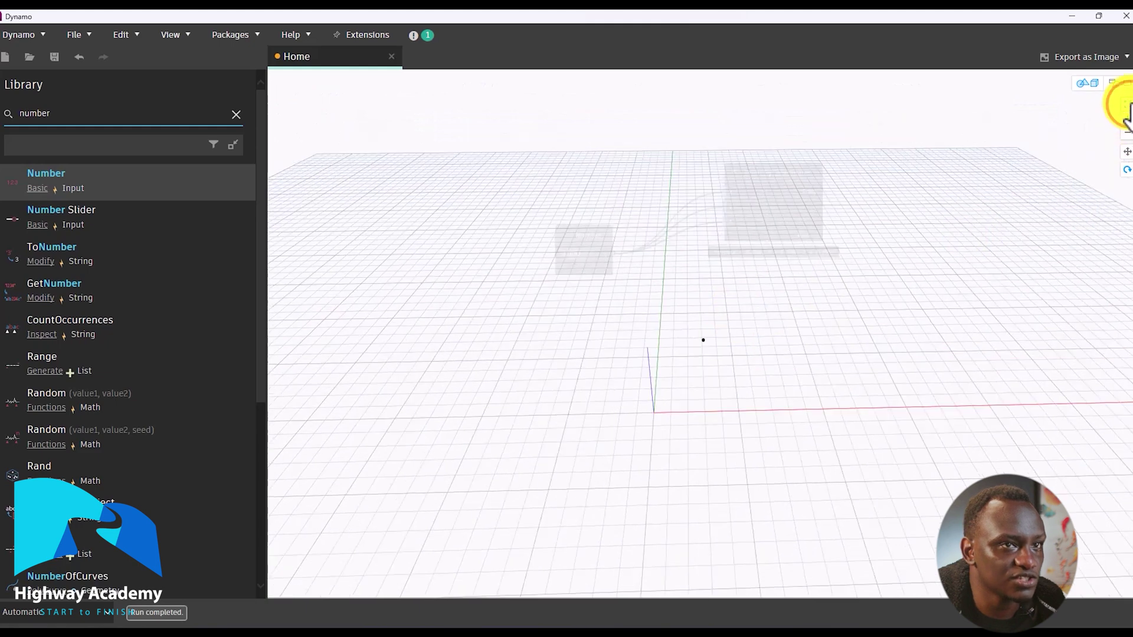
pyautogui.moveTo(820, 301); pyautogui.dragTo(825, 351)
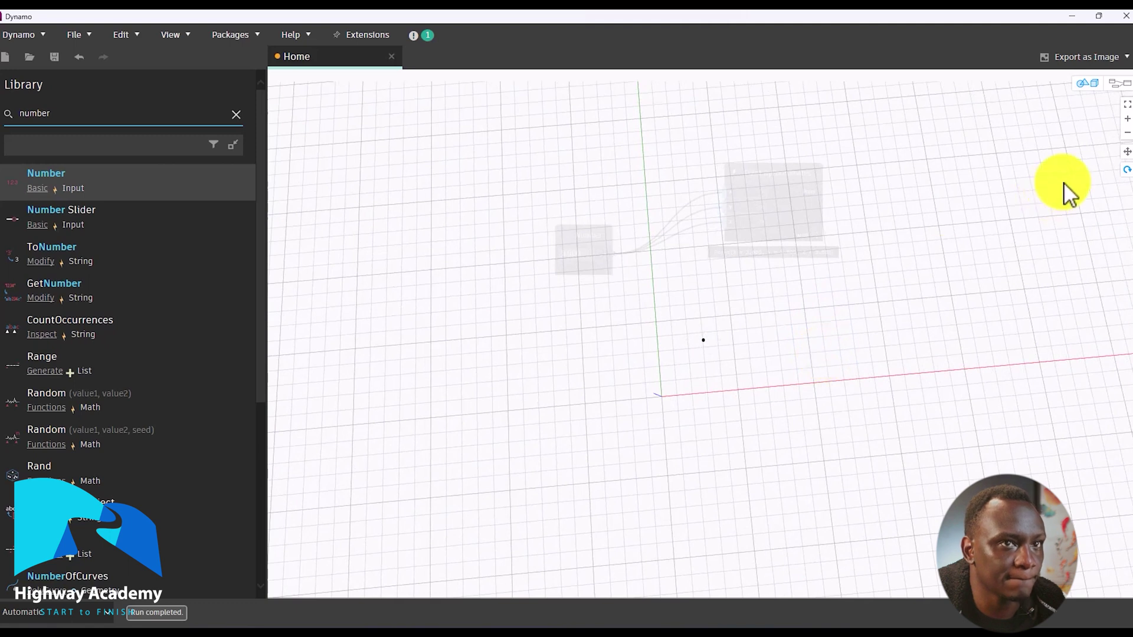
pyautogui.click(1123, 107)
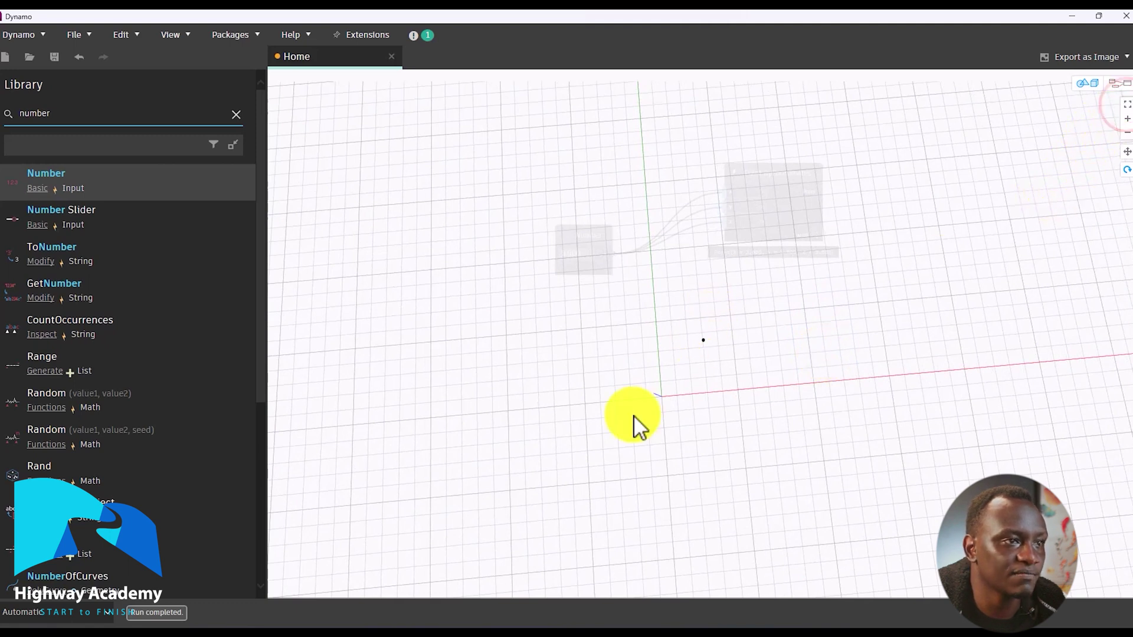
pyautogui.rightClick(802, 372)
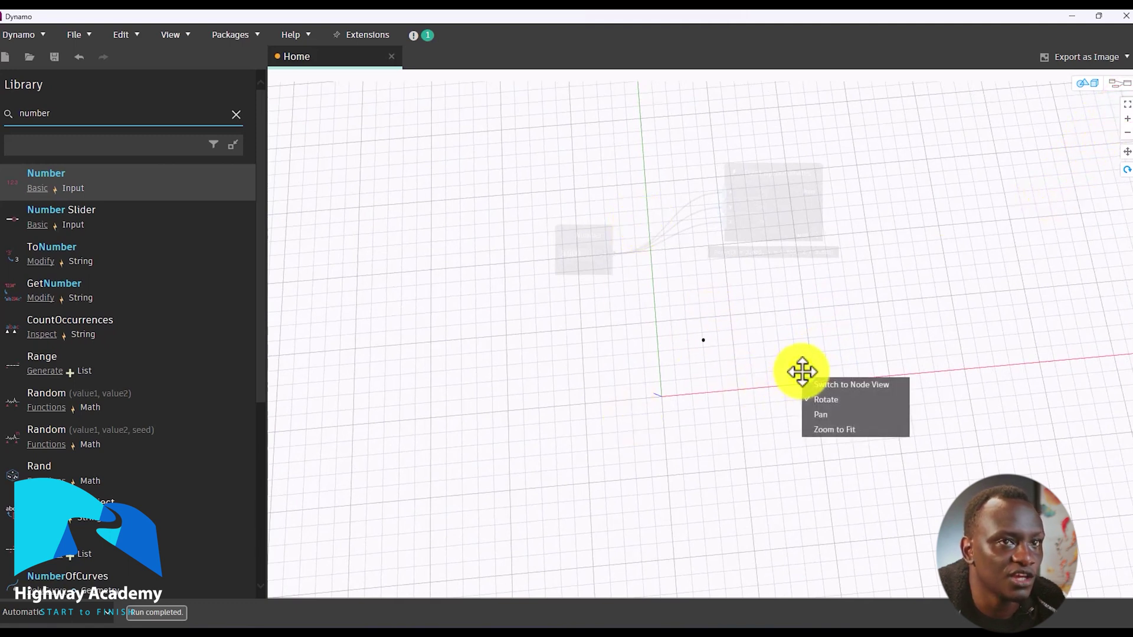
# Step: Flip between geometry and node views with the top-right toggle, ending on the node graph
pyautogui.click(1110, 84)
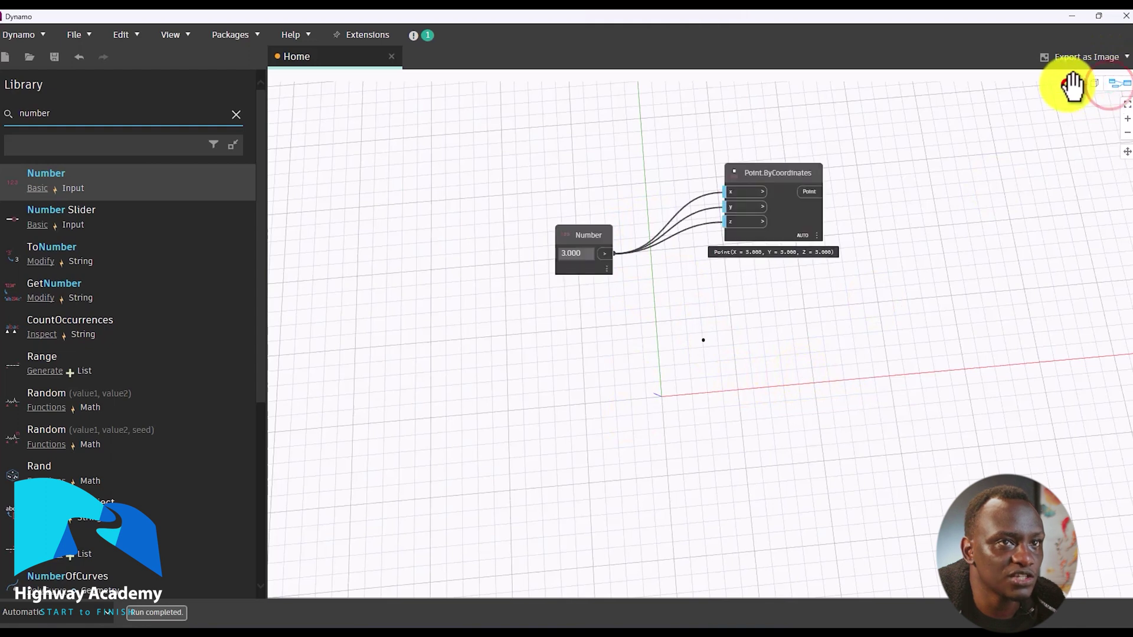
pyautogui.click(1072, 86)
pyautogui.click(1078, 89)
pyautogui.click(1071, 83)
pyautogui.click(1108, 81)
pyautogui.click(1115, 82)
pyautogui.click(1085, 85)
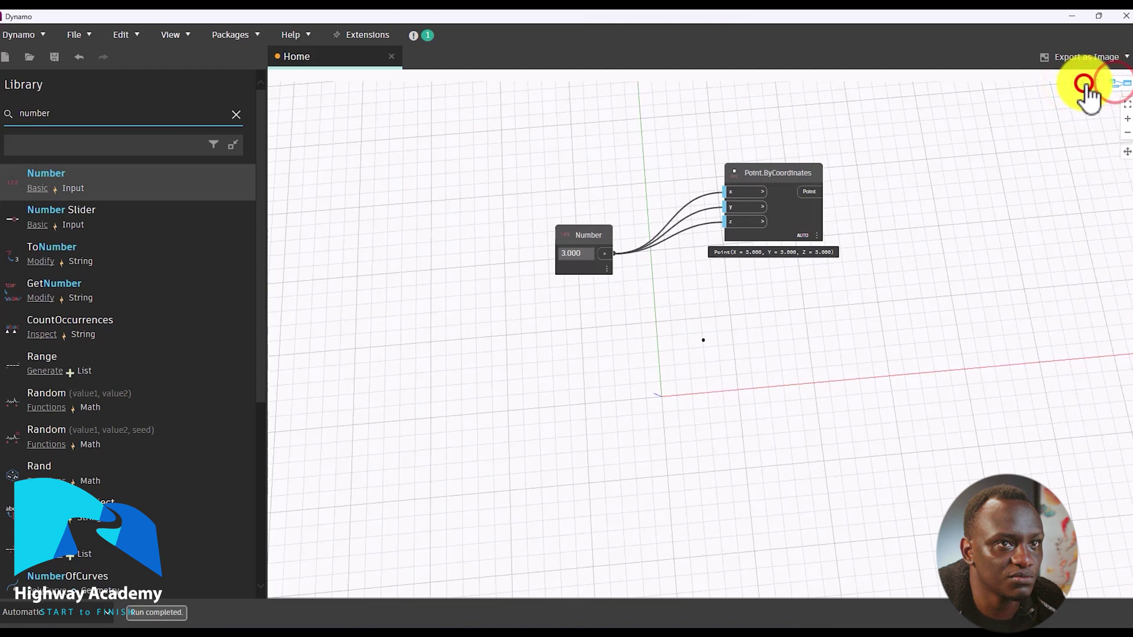
# Step: Zoom and pan the node graph slightly down-left to frame Number and Point.ByCoordinates
pyautogui.rightClick(926, 356)
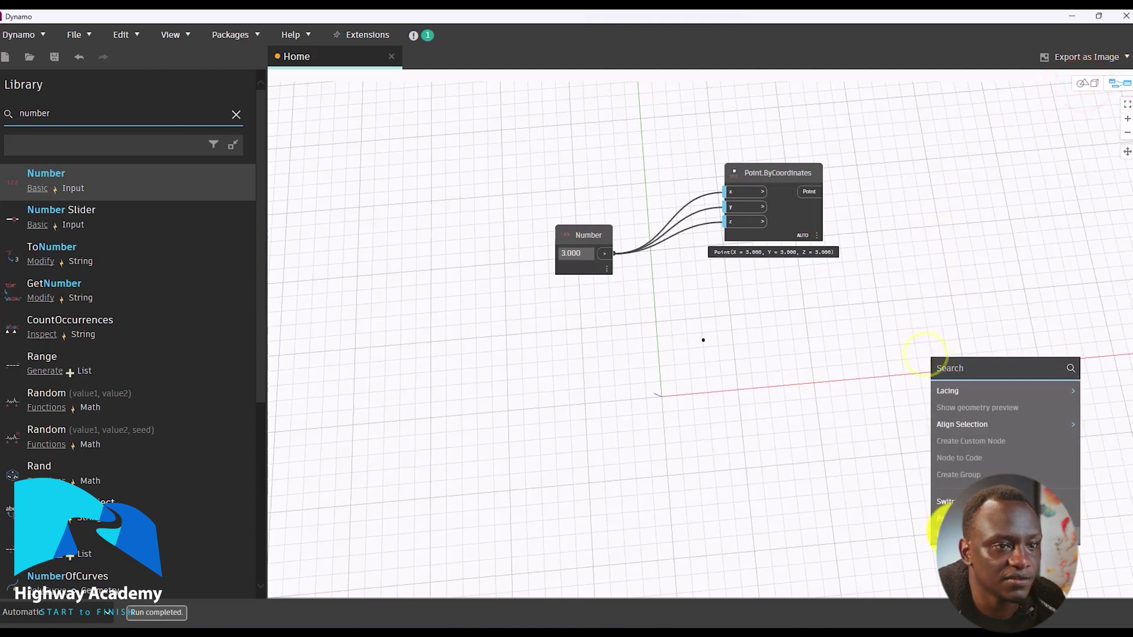
pyautogui.click(925, 192)
pyautogui.scroll(4, 605, 250)
pyautogui.moveTo(716, 286); pyautogui.dragTo(675, 351, button='middle')
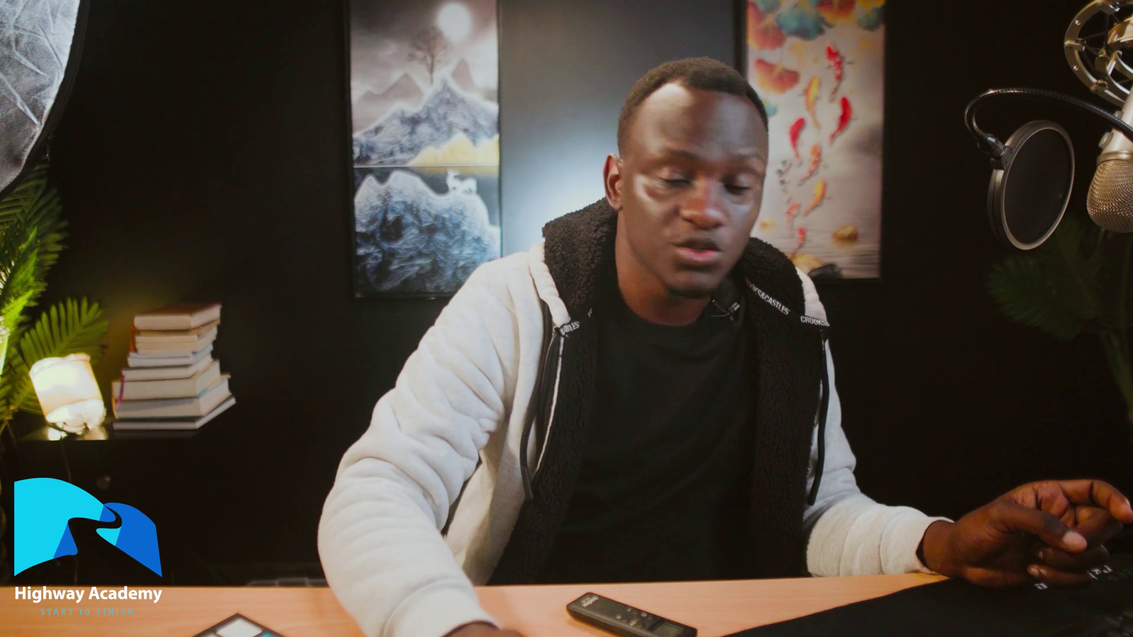